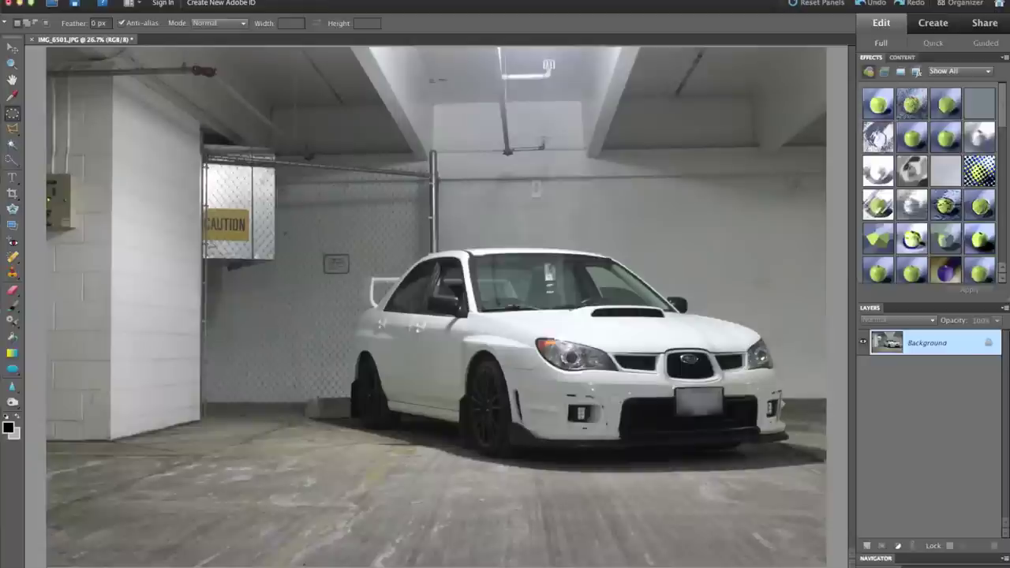
Step: Crop the garage photo, trimming the ceiling, bottom and left edges around the white car
{"action": "key", "text": "c"}
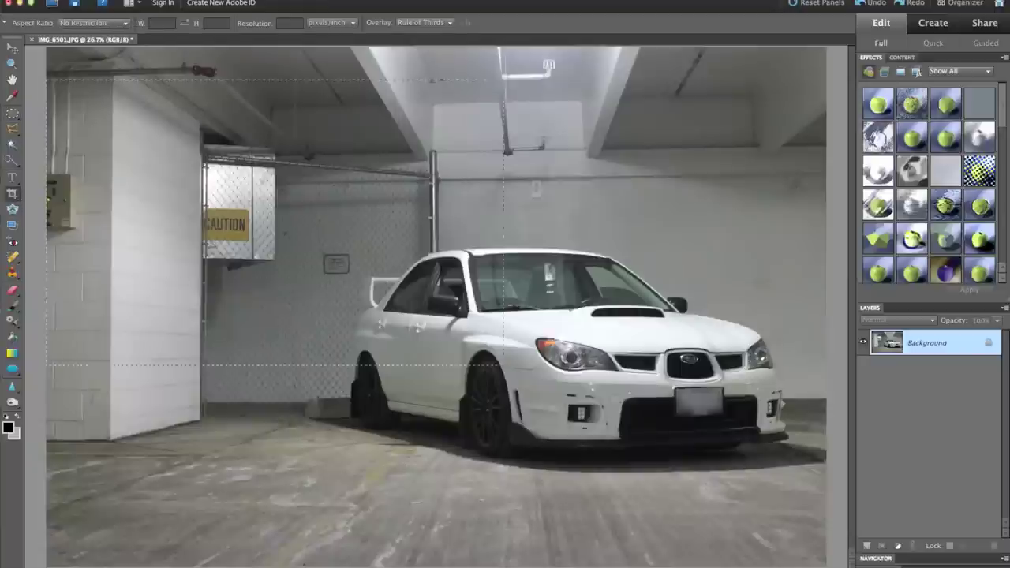
{"action": "left_click_drag", "start_coordinate": [826, 546], "coordinate": [826, 530]}
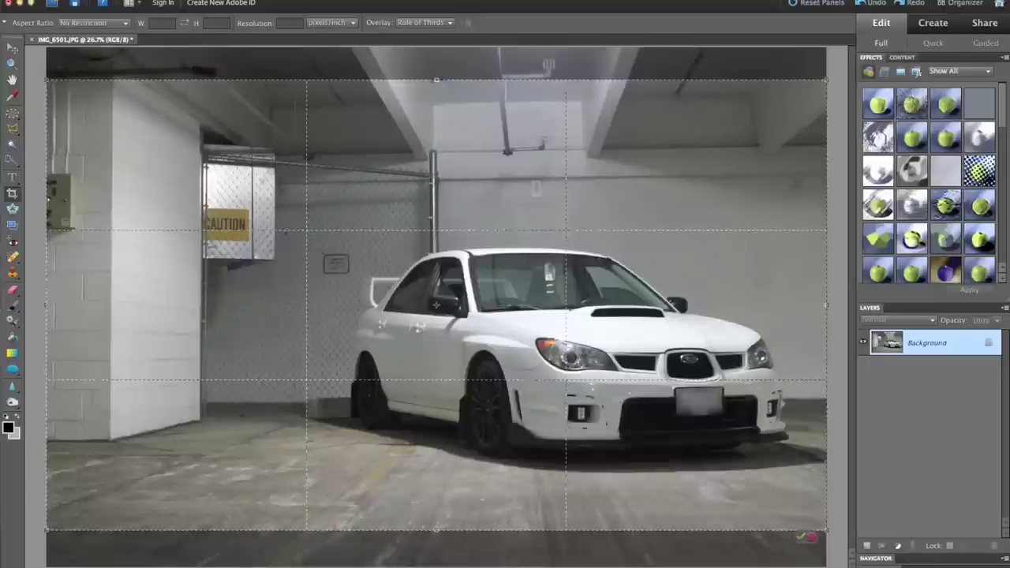
{"action": "left_click_drag", "start_coordinate": [436, 80], "coordinate": [436, 111]}
{"action": "left_click_drag", "start_coordinate": [416, 325], "coordinate": [416, 316]}
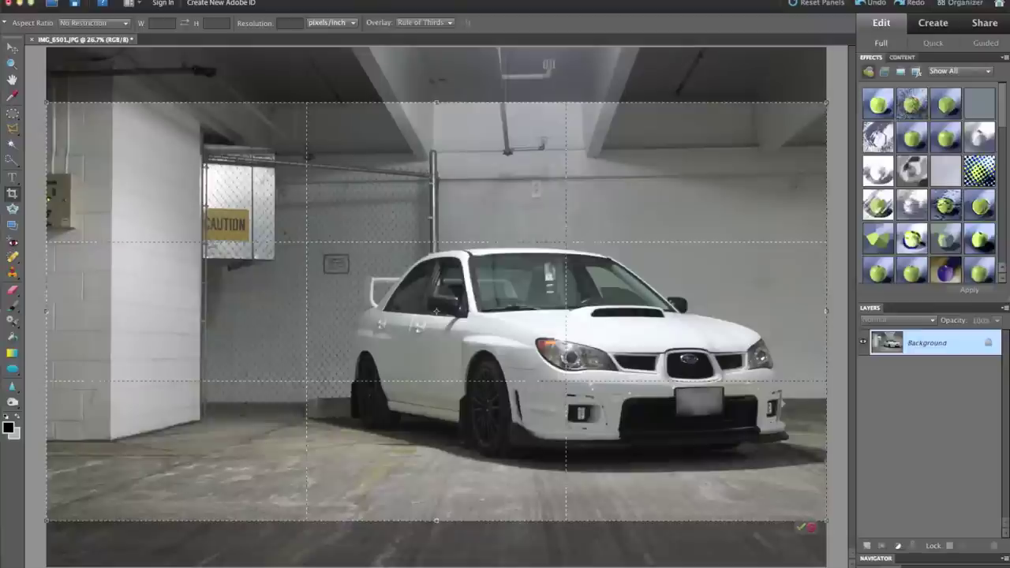
{"action": "left_click_drag", "start_coordinate": [46, 311], "coordinate": [75, 311]}
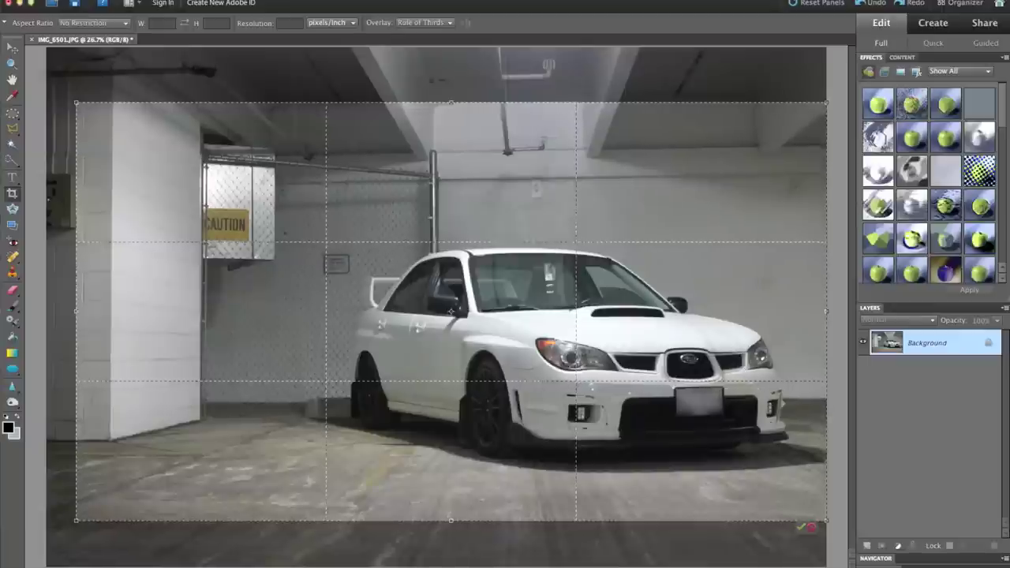
{"action": "key", "text": "Return"}
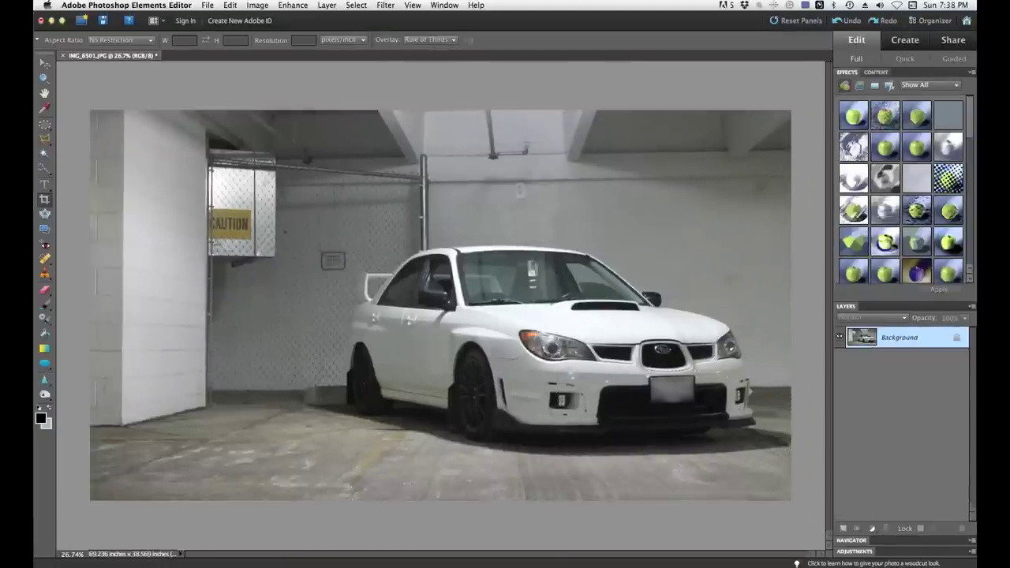
Step: Fit the cropped photo on screen and convert the Background into Layer 0
{"action": "left_click", "coordinate": [412, 5]}
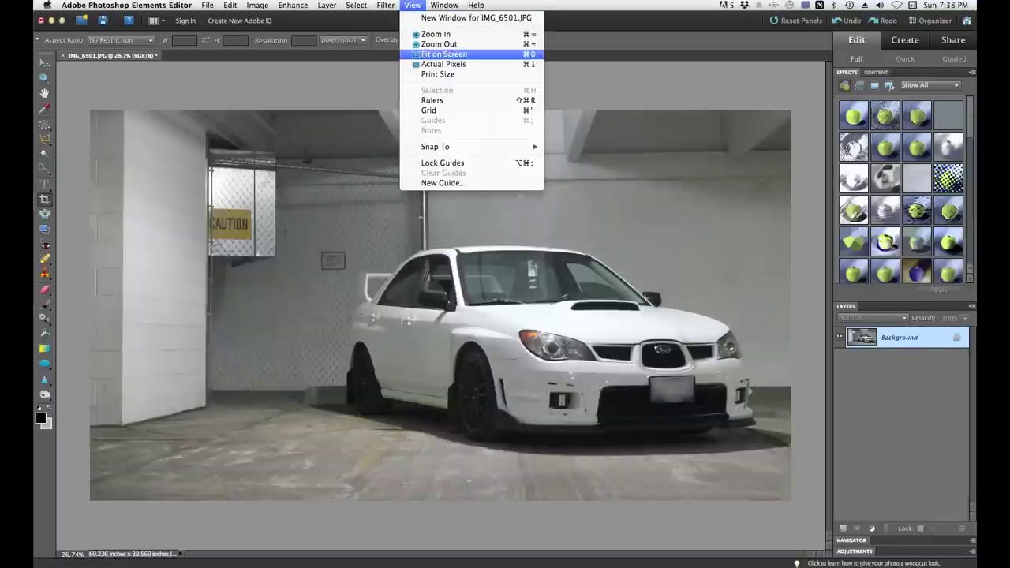
{"action": "left_click", "coordinate": [445, 54]}
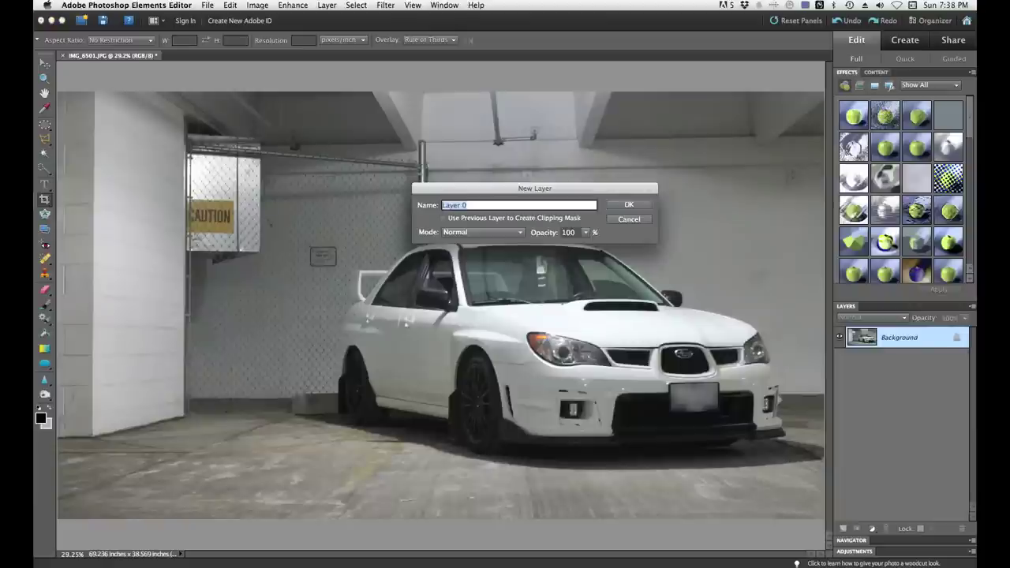
{"action": "key", "text": "Return"}
Step: Duplicate Layer 0 to create Layer 0 copy
{"action": "right_click", "coordinate": [861, 332]}
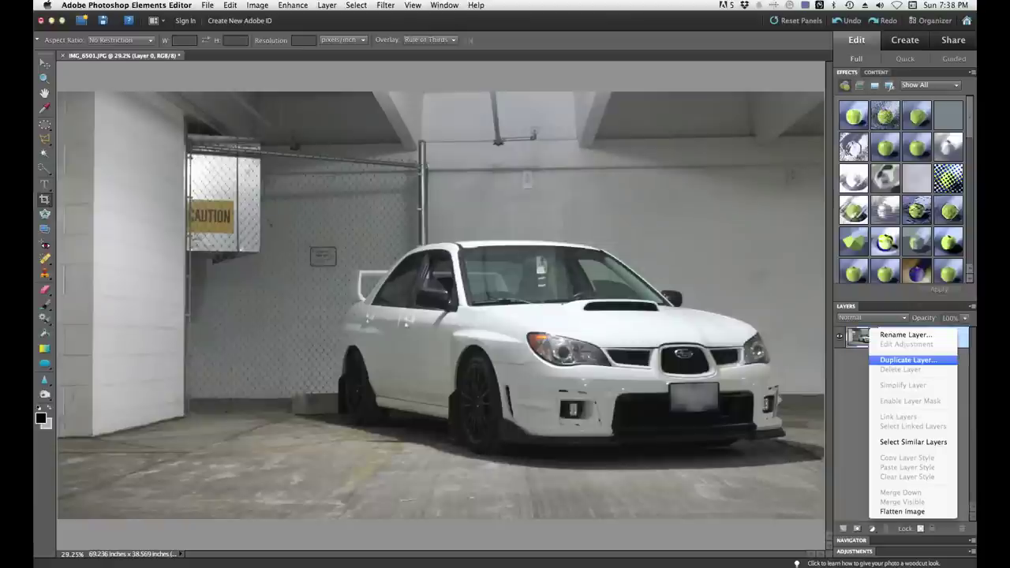
{"action": "left_click", "coordinate": [908, 360]}
{"action": "key", "text": "Return"}
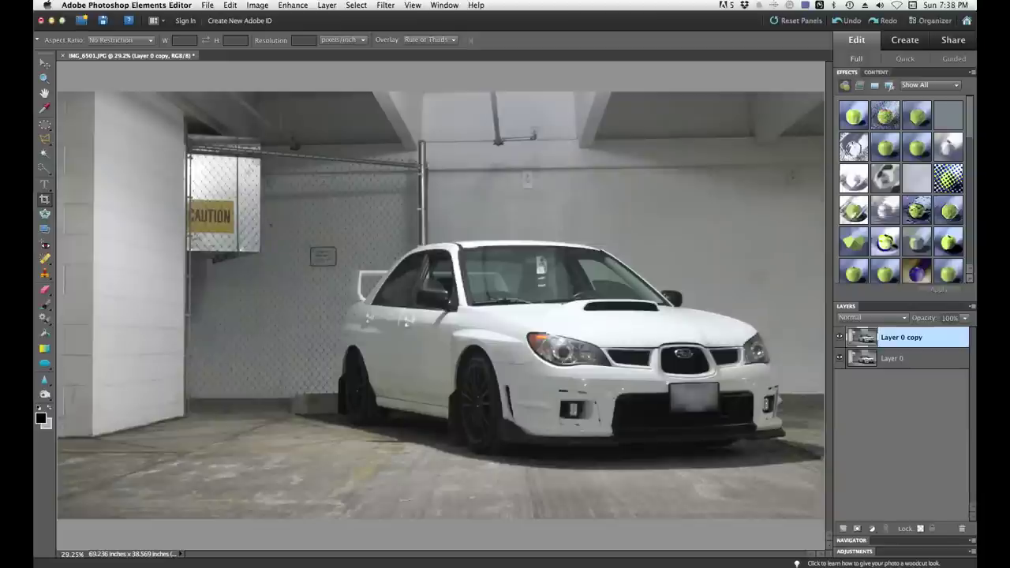
Step: Apply Brightness/Contrast to Layer 0 copy with contrast 47 and brightness -16
{"action": "left_click", "coordinate": [293, 5]}
{"action": "mouse_move", "coordinate": [322, 94]}
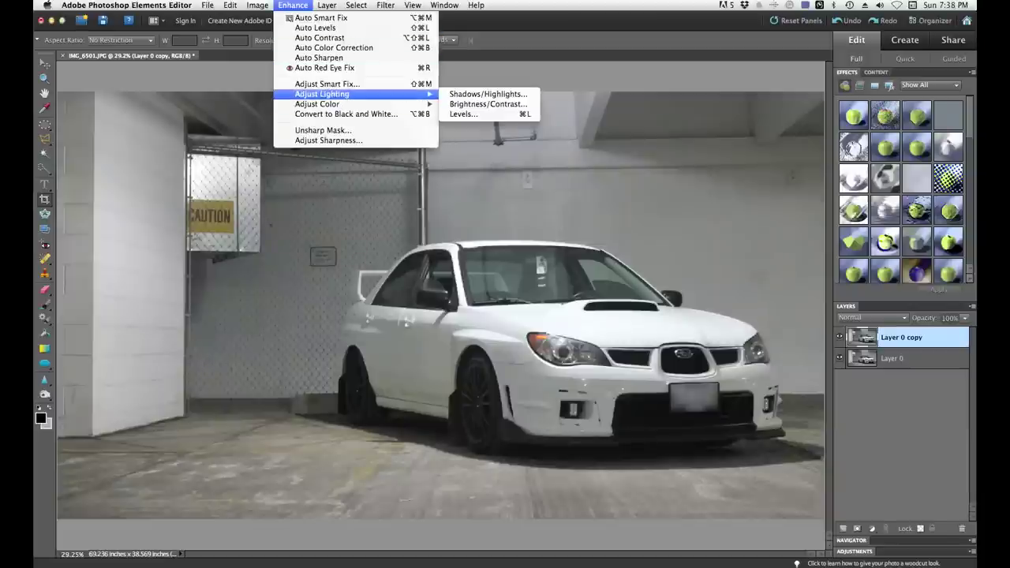
{"action": "left_click", "coordinate": [489, 104]}
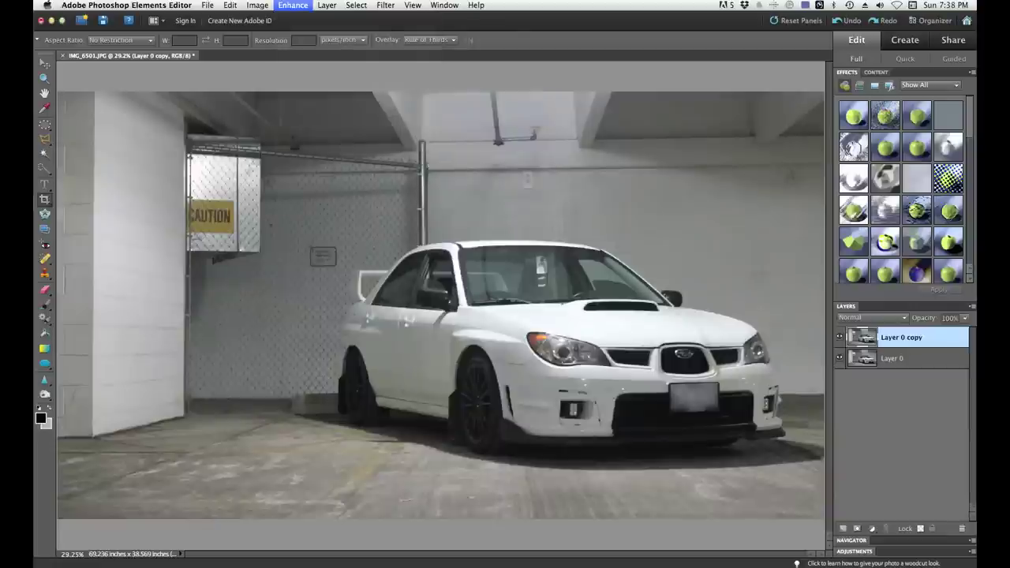
{"action": "key", "text": "Tab"}
{"action": "type", "text": "-15"}
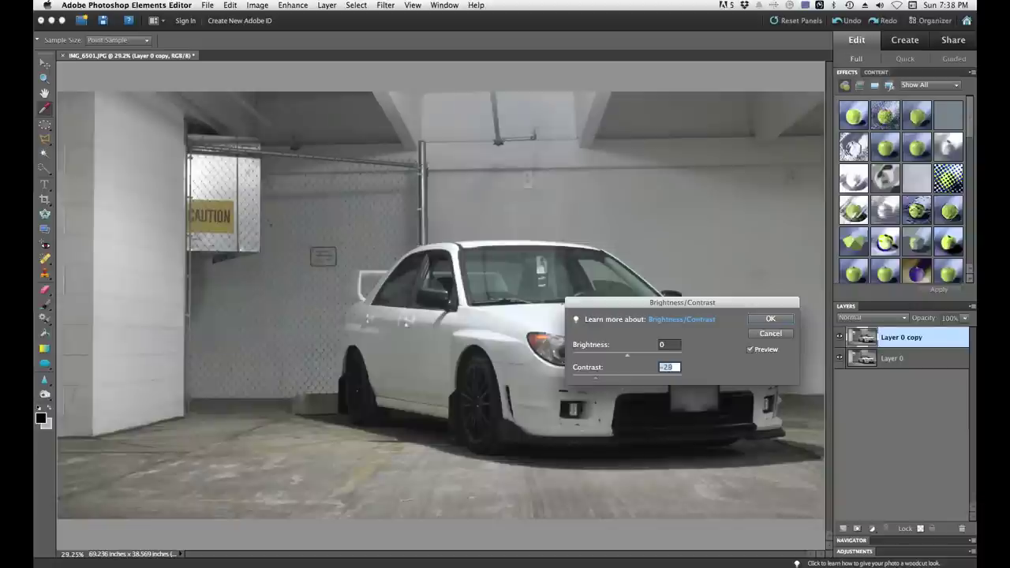
{"action": "type", "text": "56"}
{"action": "key", "text": "Up"}
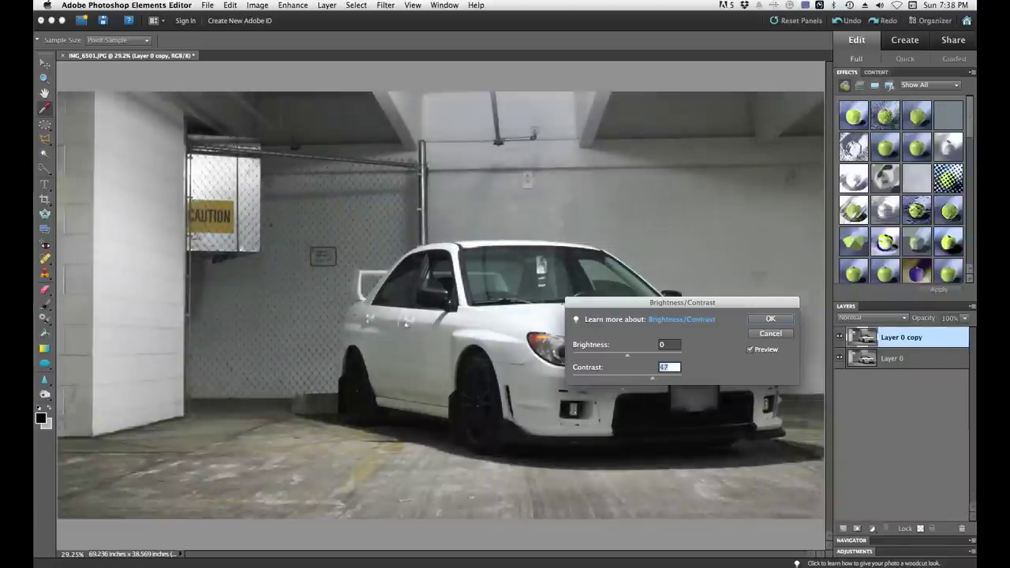
{"action": "key", "text": "shift+Tab"}
{"action": "type", "text": "-16"}
{"action": "key", "text": "Return"}
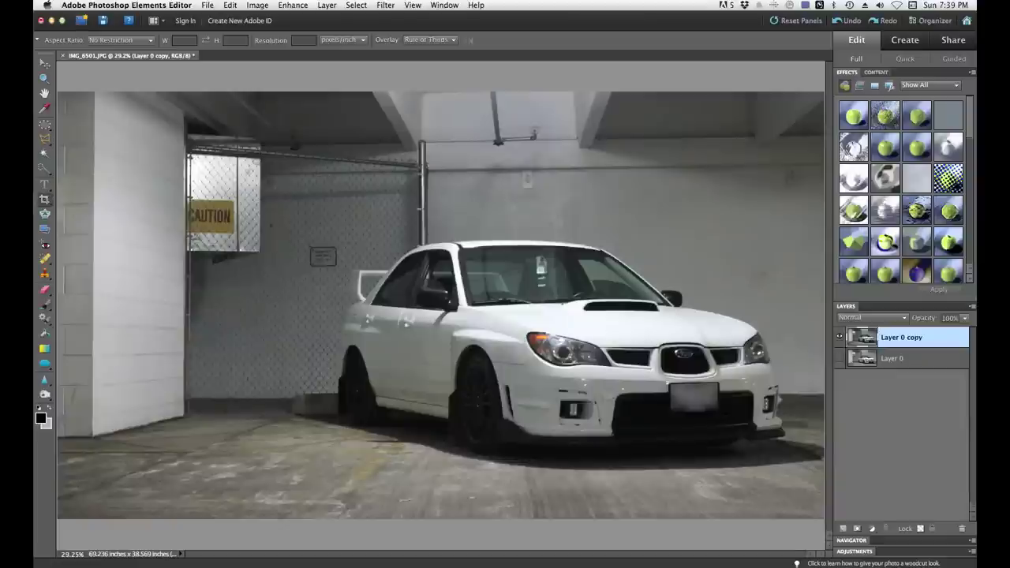
{"action": "key", "text": "e"}
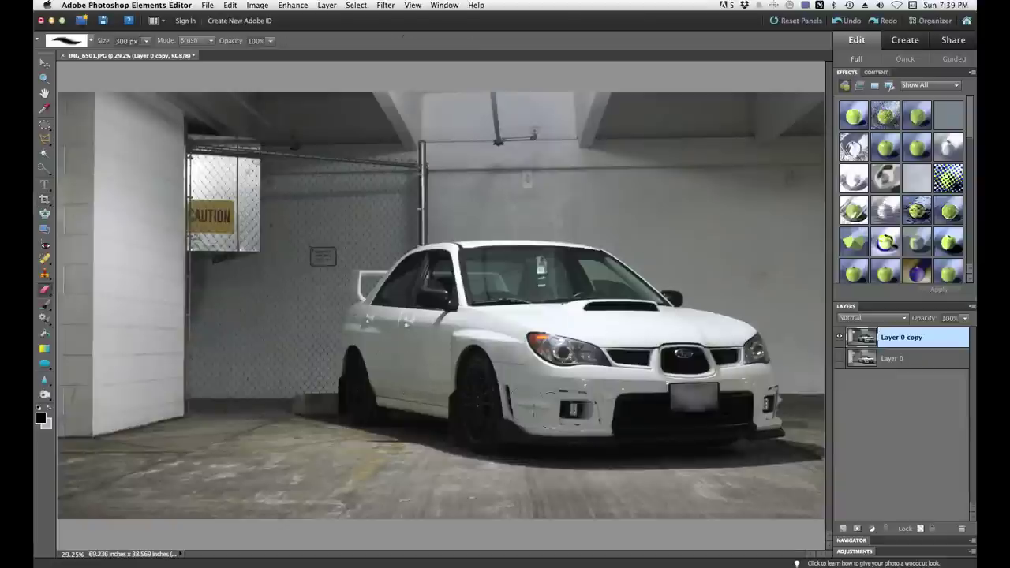
Step: Erase the car from Layer 0 copy and make Layer 0 visible beneath it
{"action": "mouse_move", "coordinate": [596, 420]}
{"action": "left_mouse_down"}
{"action": "mouse_move", "coordinate": [361, 385]}
{"action": "mouse_move", "coordinate": [367, 317]}
{"action": "mouse_move", "coordinate": [442, 270]}
{"action": "mouse_move", "coordinate": [514, 266]}
{"action": "mouse_move", "coordinate": [593, 278]}
{"action": "mouse_move", "coordinate": [645, 313]}
{"action": "mouse_move", "coordinate": [581, 272]}
{"action": "mouse_move", "coordinate": [489, 265]}
{"action": "mouse_move", "coordinate": [473, 286]}
{"action": "mouse_move", "coordinate": [439, 296]}
{"action": "mouse_move", "coordinate": [610, 302]}
{"action": "mouse_move", "coordinate": [714, 331]}
{"action": "mouse_move", "coordinate": [746, 361]}
{"action": "mouse_move", "coordinate": [760, 399]}
{"action": "mouse_move", "coordinate": [753, 414]}
{"action": "mouse_move", "coordinate": [676, 424]}
{"action": "mouse_move", "coordinate": [565, 419]}
{"action": "mouse_move", "coordinate": [550, 408]}
{"action": "mouse_move", "coordinate": [657, 397]}
{"action": "mouse_move", "coordinate": [428, 371]}
{"action": "mouse_move", "coordinate": [360, 347]}
{"action": "mouse_move", "coordinate": [395, 356]}
{"action": "mouse_move", "coordinate": [468, 303]}
{"action": "mouse_move", "coordinate": [509, 317]}
{"action": "mouse_move", "coordinate": [603, 320]}
{"action": "mouse_move", "coordinate": [668, 336]}
{"action": "mouse_move", "coordinate": [721, 391]}
{"action": "mouse_move", "coordinate": [728, 372]}
{"action": "mouse_move", "coordinate": [688, 384]}
{"action": "mouse_move", "coordinate": [560, 360]}
{"action": "mouse_move", "coordinate": [548, 342]}
{"action": "mouse_move", "coordinate": [534, 353]}
{"action": "mouse_move", "coordinate": [469, 341]}
{"action": "mouse_move", "coordinate": [701, 318]}
{"action": "mouse_move", "coordinate": [734, 345]}
{"action": "mouse_move", "coordinate": [462, 262]}
{"action": "mouse_move", "coordinate": [368, 302]}
{"action": "left_mouse_up"}
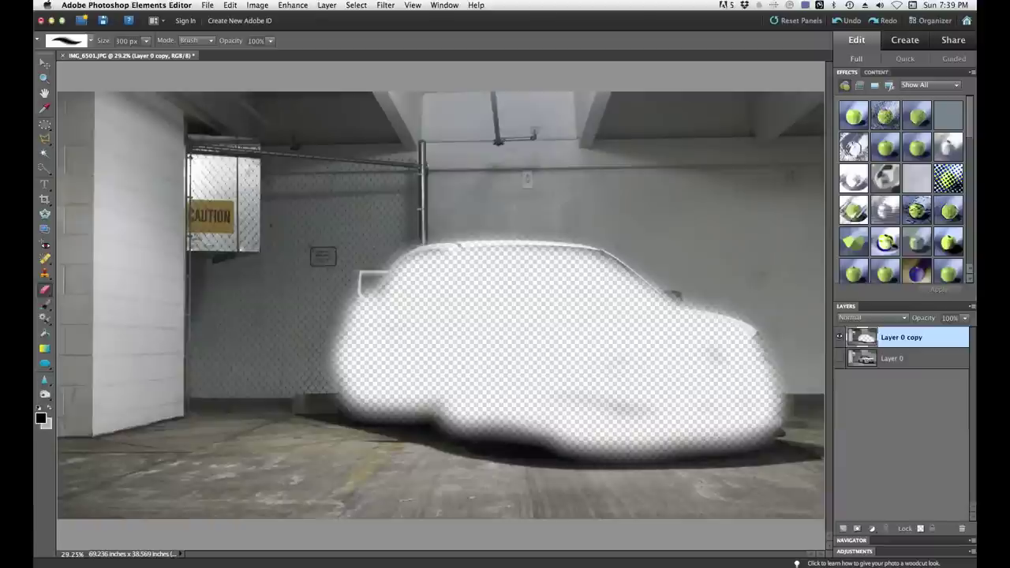
{"action": "left_click", "coordinate": [840, 359]}
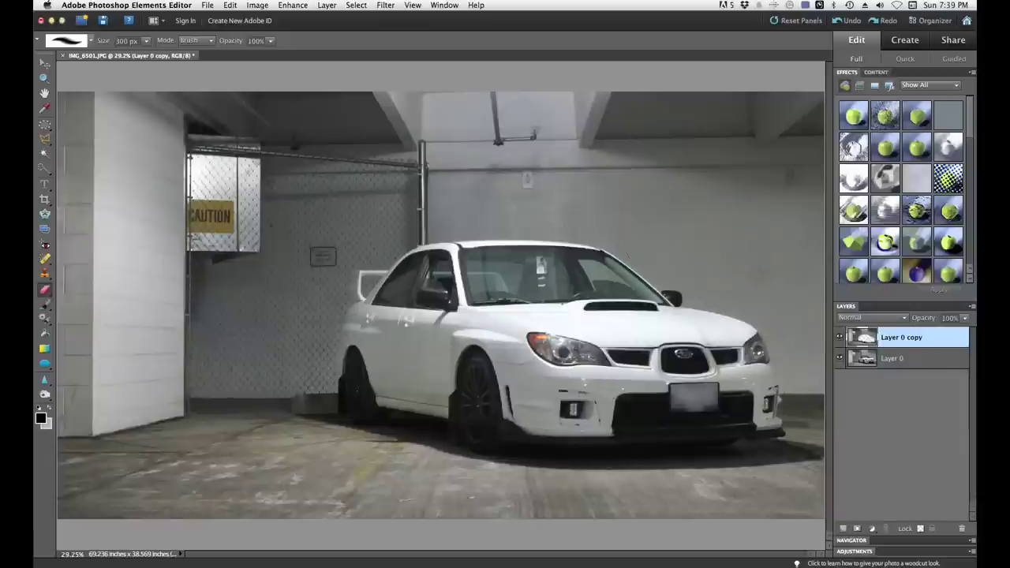
Step: Rename Layer 0 to 'Bkg'
{"action": "left_click", "coordinate": [892, 359]}
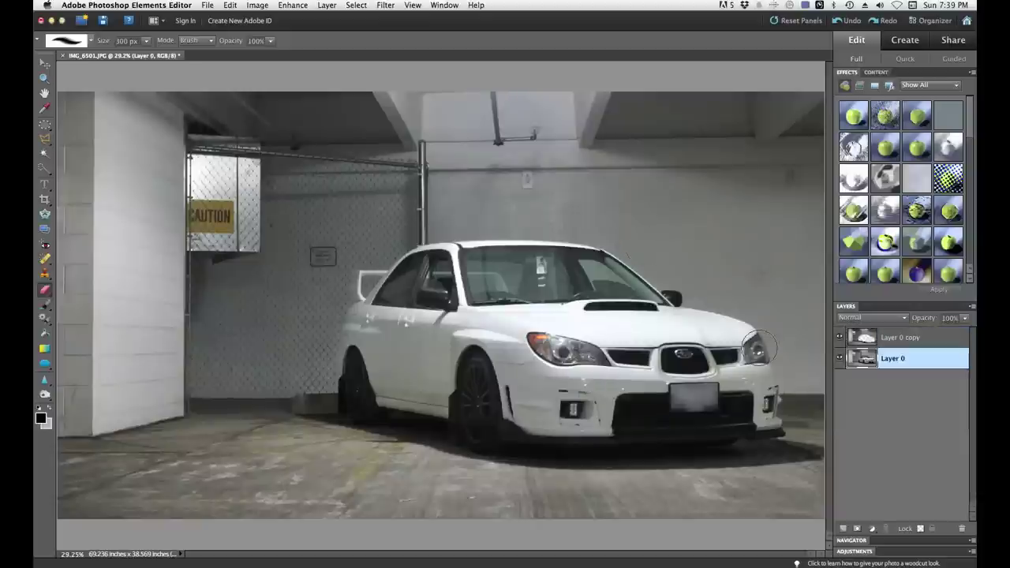
{"action": "double_click", "coordinate": [892, 359]}
{"action": "key", "text": "BackSpace"}
{"action": "type", "text": "Bkg"}
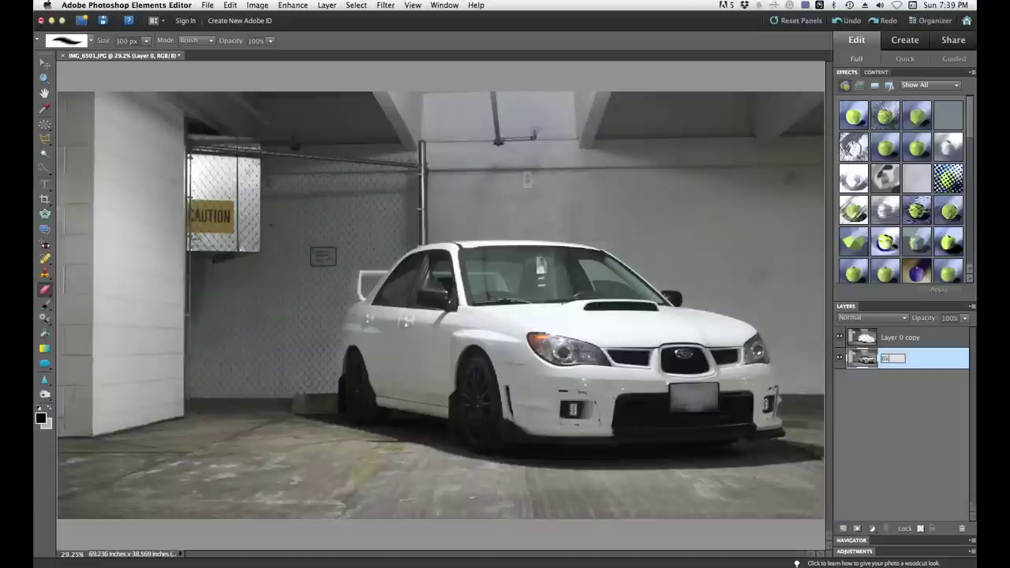
{"action": "left_click", "coordinate": [901, 337]}
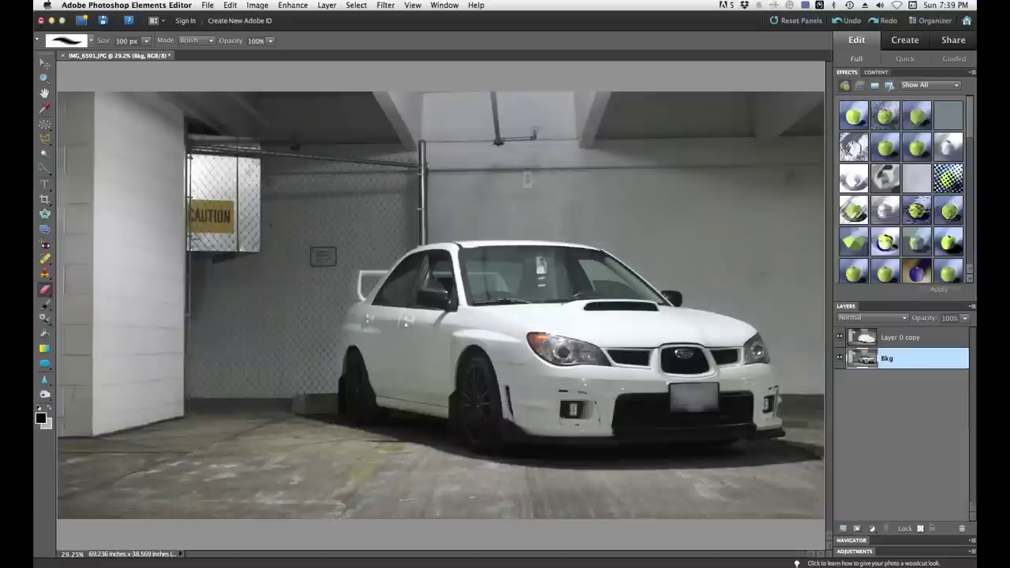
Step: Name the top copy layer 'Bkg' and the bottom car layer 'Subi'
{"action": "left_click", "coordinate": [887, 359]}
{"action": "double_click", "coordinate": [900, 337]}
{"action": "type", "text": "B"}
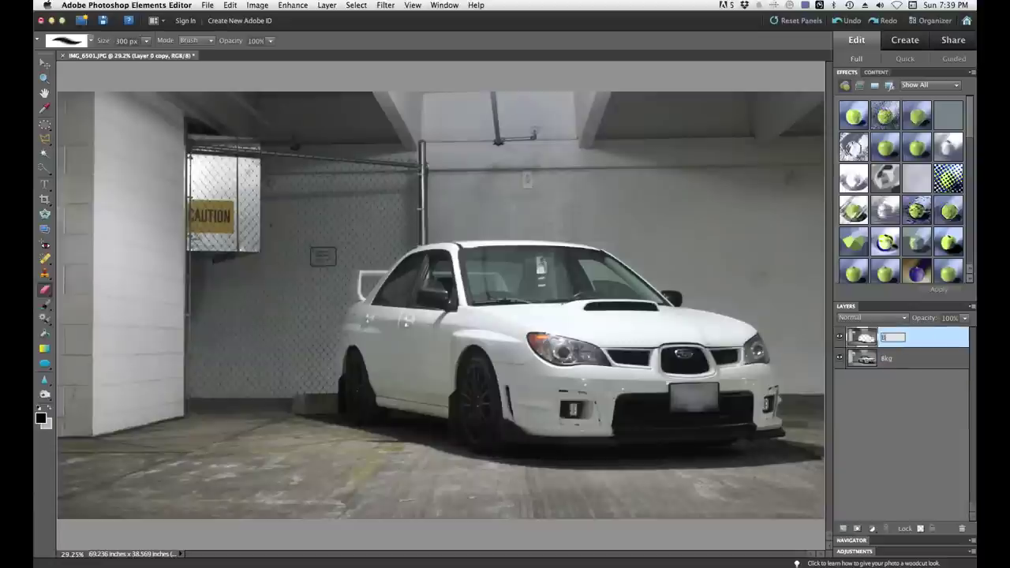
{"action": "type", "text": "k"}
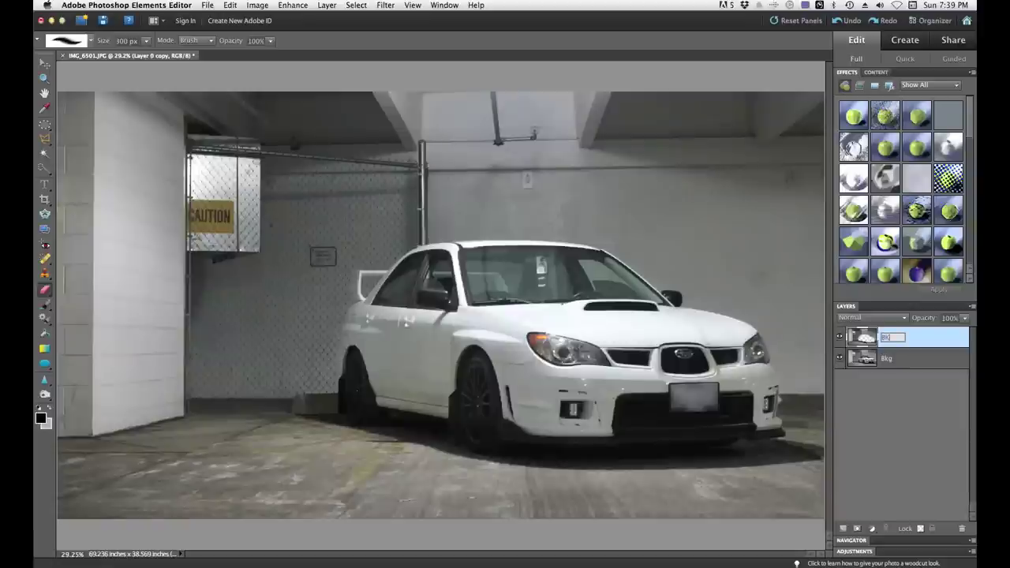
{"action": "type", "text": "g"}
{"action": "key", "text": "Tab"}
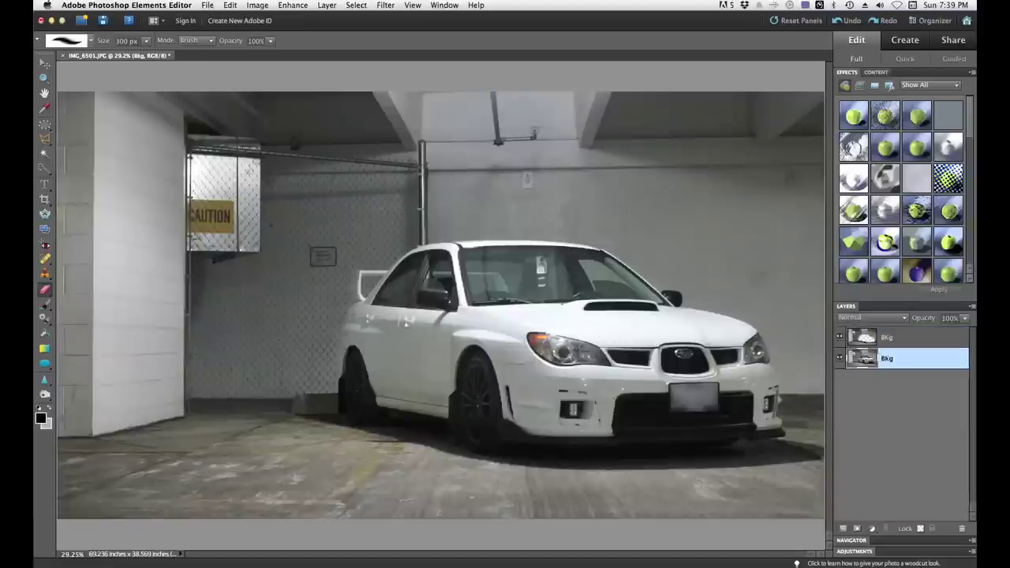
{"action": "type", "text": "Subi"}
{"action": "key", "text": "Return"}
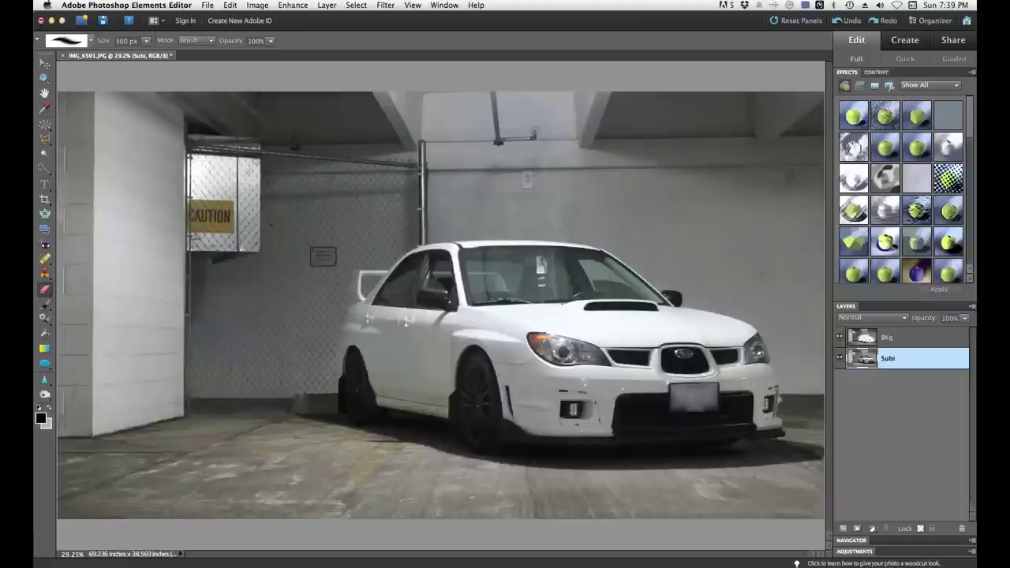
{"action": "left_click", "coordinate": [908, 336]}
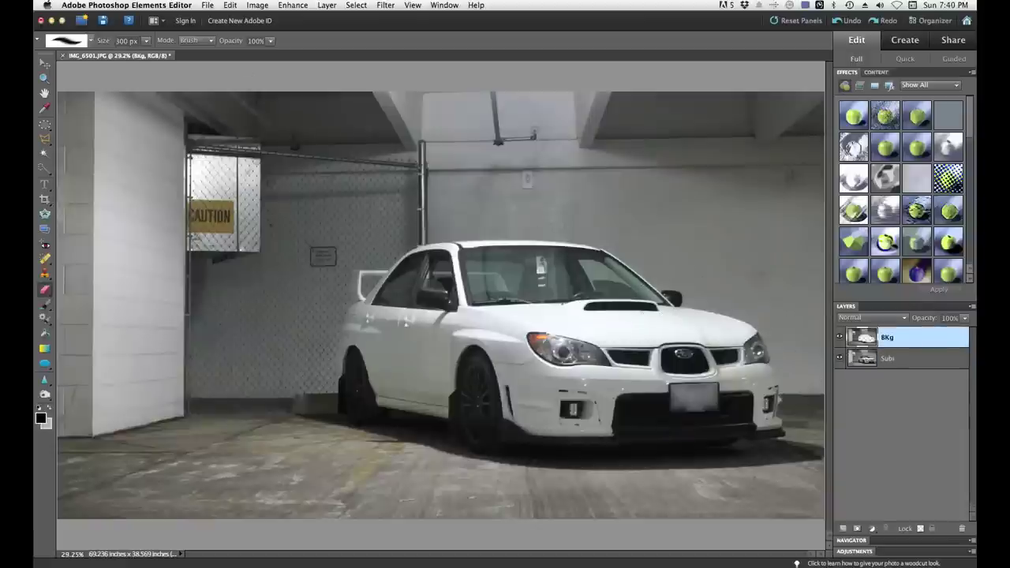
Step: Lower the BKg layer's saturation to -26 using Hue/Saturation
{"action": "left_click", "coordinate": [257, 5]}
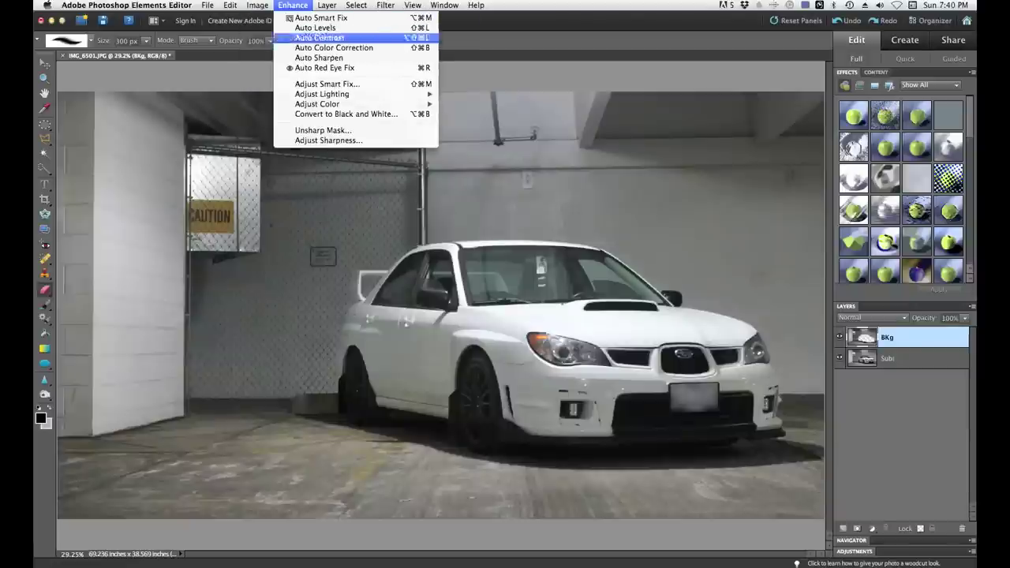
{"action": "mouse_move", "coordinate": [355, 103]}
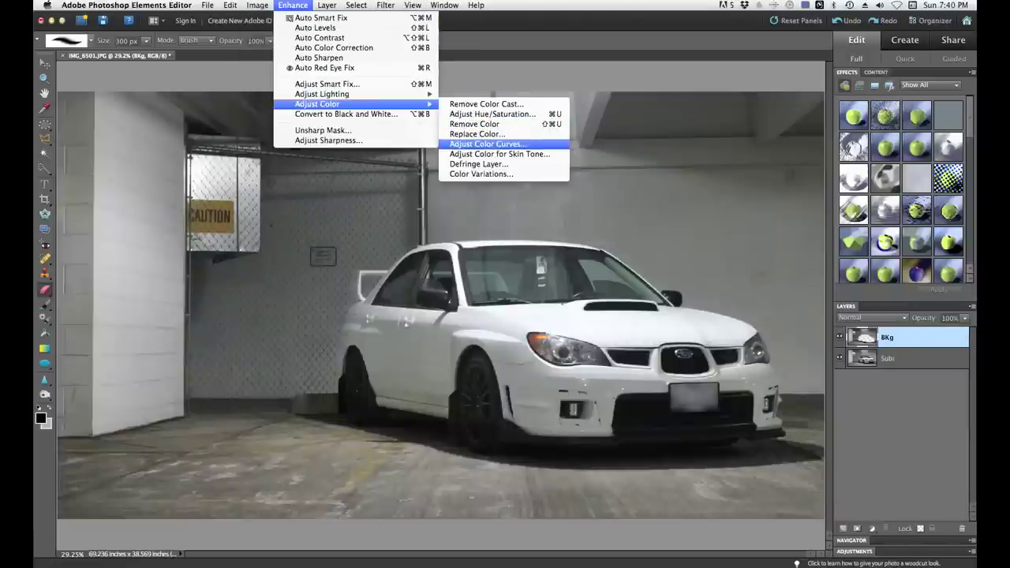
{"action": "left_click", "coordinate": [492, 114]}
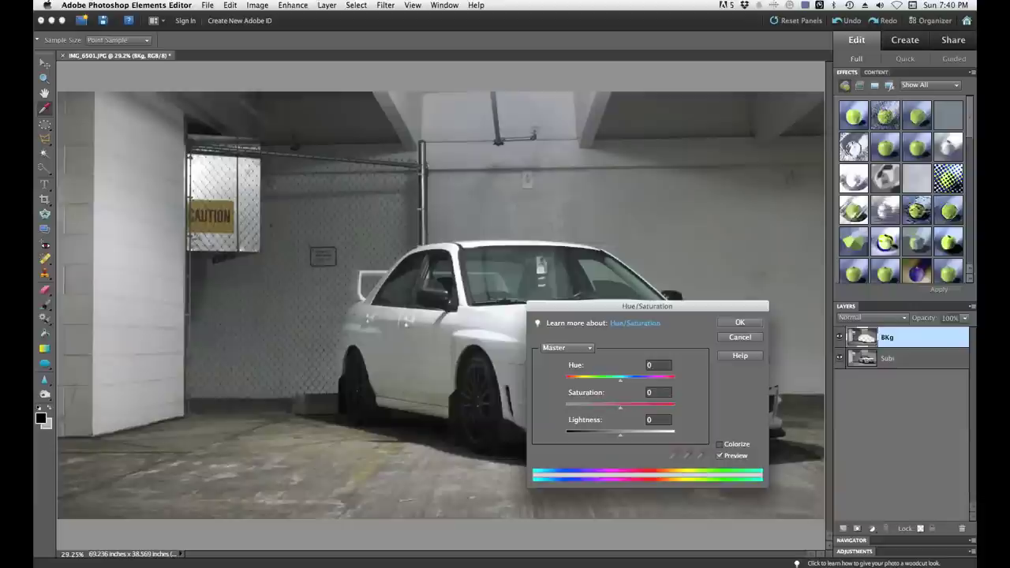
{"action": "left_click_drag", "start_coordinate": [620, 407], "coordinate": [598, 407]}
{"action": "key", "text": "Down"}
{"action": "key", "text": "Down"}
{"action": "key", "text": "Down"}
{"action": "key", "text": "Down"}
{"action": "key", "text": "Down"}
{"action": "key", "text": "Down"}
{"action": "key", "text": "Down"}
{"action": "key", "text": "Down"}
{"action": "key", "text": "Down"}
{"action": "key", "text": "Down"}
{"action": "key", "text": "Down"}
{"action": "key", "text": "Down"}
{"action": "key", "text": "Down"}
{"action": "key", "text": "Down"}
{"action": "key", "text": "Down"}
{"action": "key", "text": "Down"}
{"action": "key", "text": "Down"}
{"action": "key", "text": "Down"}
{"action": "key", "text": "Down"}
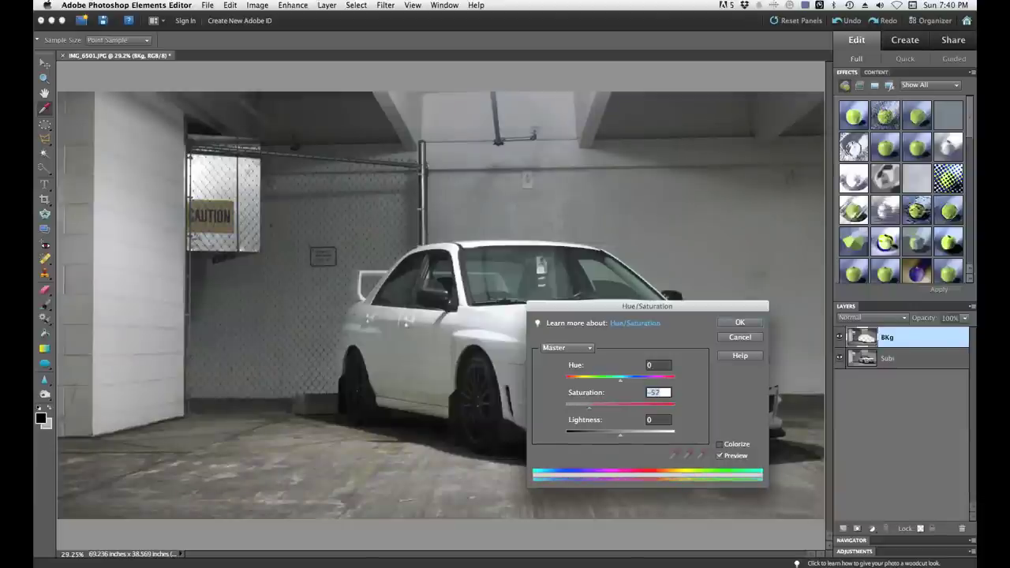
{"action": "key", "text": "Up"}
{"action": "key", "text": "Up"}
{"action": "key", "text": "Up"}
{"action": "key", "text": "Up"}
{"action": "key", "text": "shift+Up"}
{"action": "key", "text": "shift+Up"}
{"action": "key", "text": "shift+Up"}
{"action": "key", "text": "shift+Up"}
{"action": "key", "text": "shift+Up"}
{"action": "key", "text": "shift+Up"}
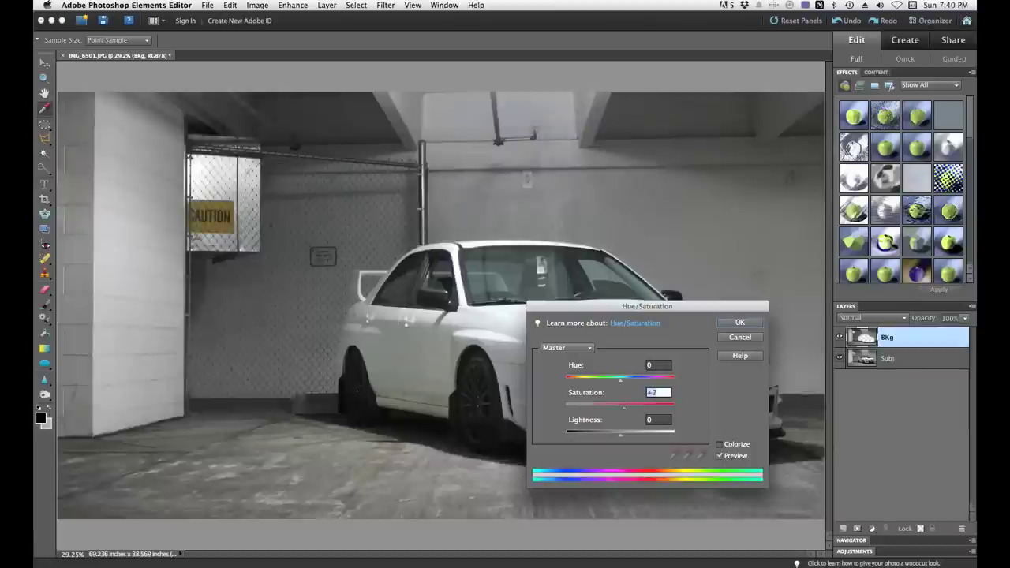
{"action": "key", "text": "Up"}
{"action": "key", "text": "Up"}
{"action": "key", "text": "Up"}
{"action": "key", "text": "Up"}
{"action": "key", "text": "Up"}
{"action": "key", "text": "shift+Down"}
{"action": "key", "text": "shift+Down"}
{"action": "key", "text": "shift+Down"}
{"action": "key", "text": "shift+Down"}
{"action": "key", "text": "Down"}
{"action": "key", "text": "Down"}
{"action": "key", "text": "Down"}
{"action": "key", "text": "Down"}
{"action": "key", "text": "Down"}
{"action": "key", "text": "Down"}
{"action": "key", "text": "Down"}
{"action": "key", "text": "Down"}
{"action": "key", "text": "Down"}
{"action": "key", "text": "Down"}
{"action": "key", "text": "Down"}
{"action": "key", "text": "Down"}
{"action": "key", "text": "Return"}
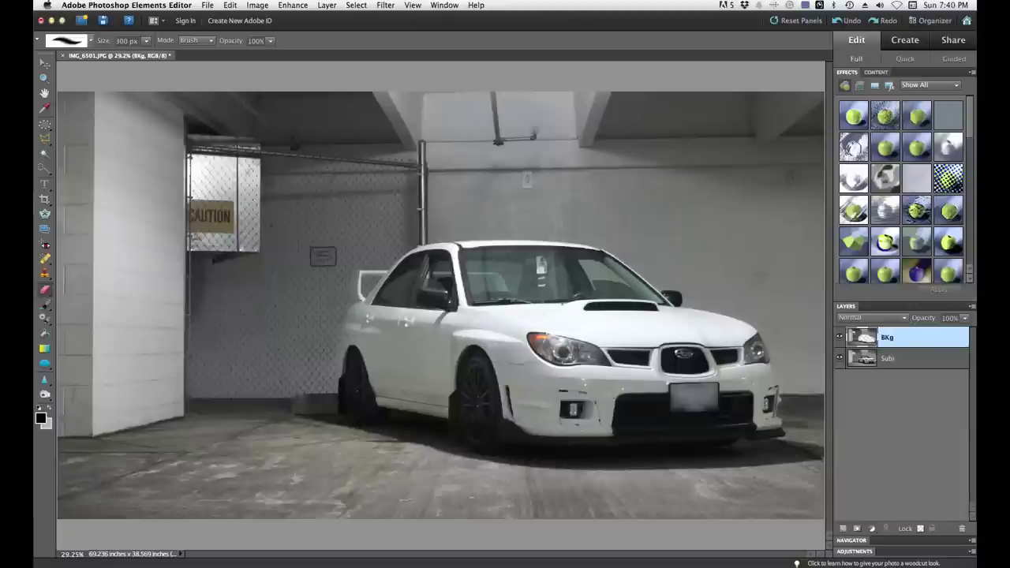
{"action": "left_click", "coordinate": [972, 306]}
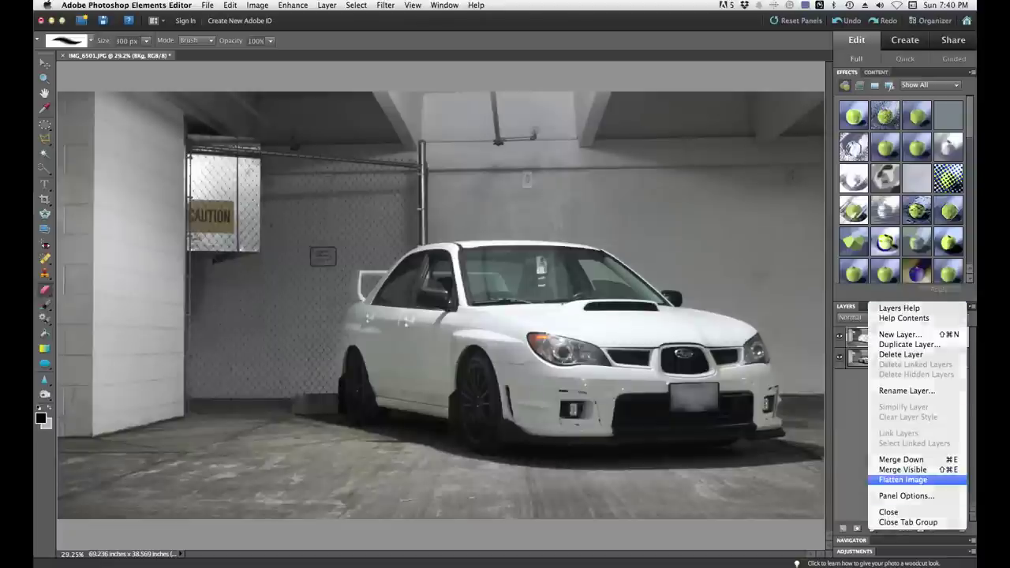
Step: Flatten the image and convert the flattened Background into Layer 0
{"action": "left_click", "coordinate": [903, 480]}
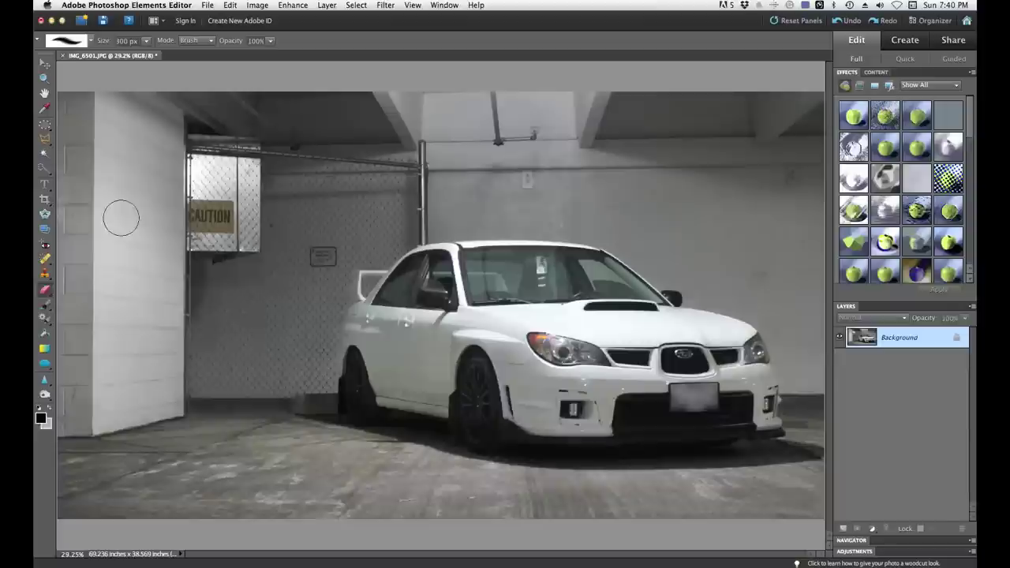
{"action": "key", "text": "super+shift+n"}
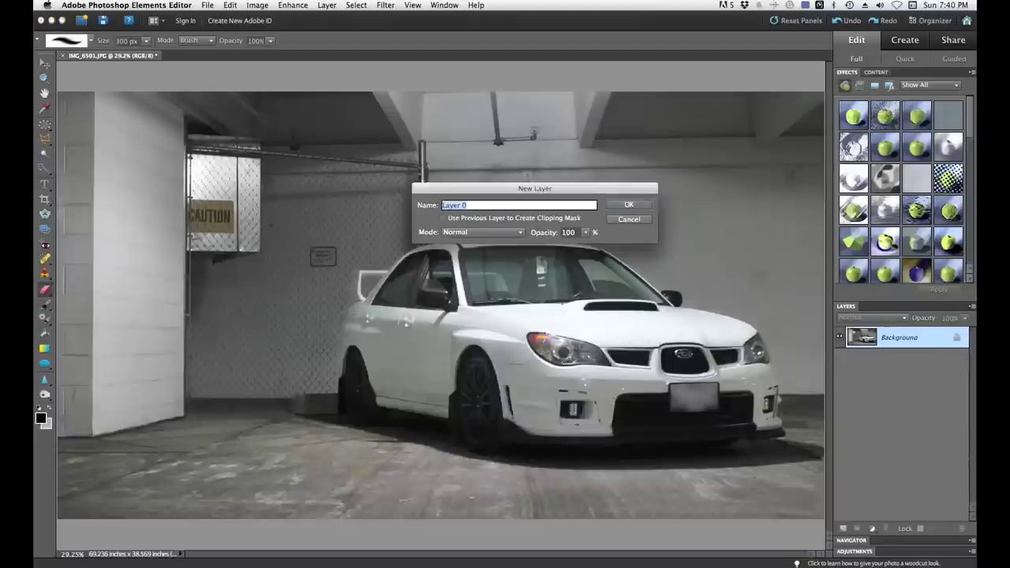
{"action": "key", "text": "Return"}
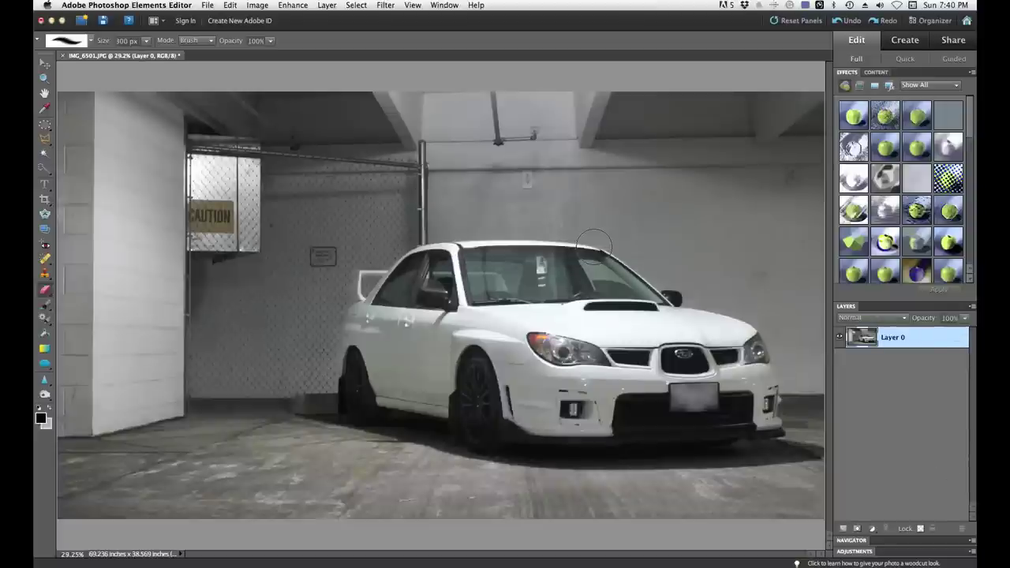
{"action": "left_click", "coordinate": [44, 124]}
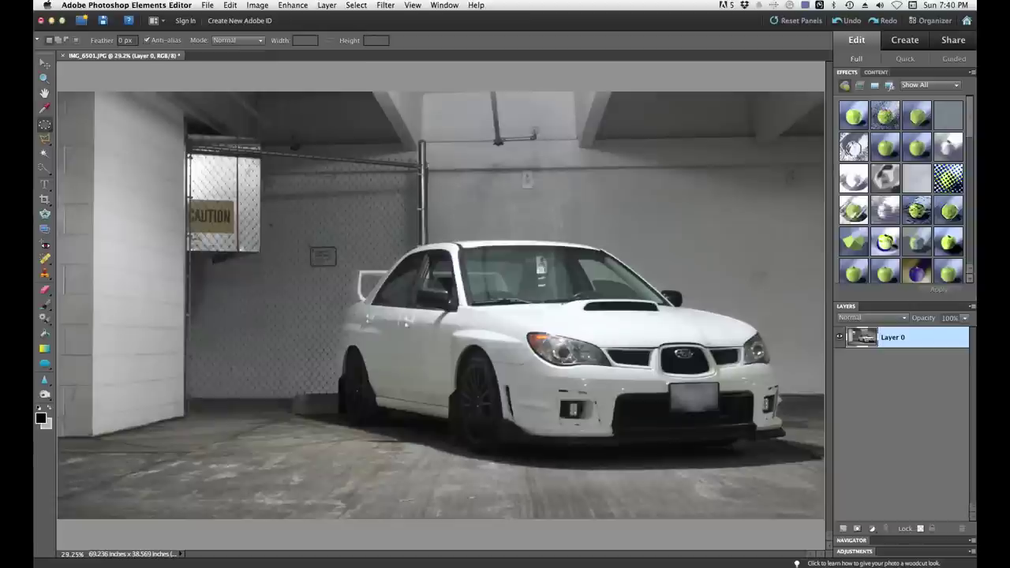
{"action": "left_click", "coordinate": [44, 124]}
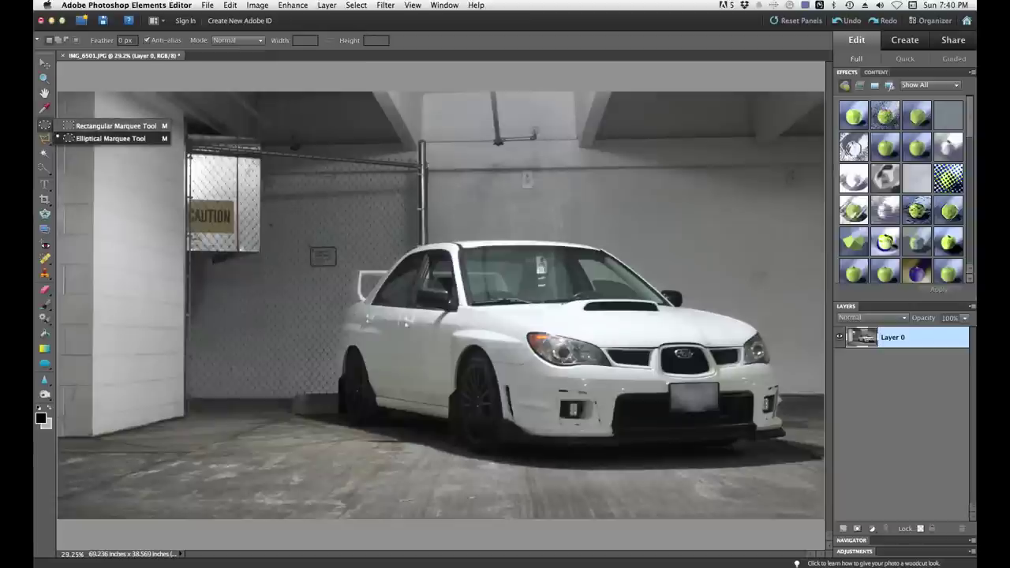
Step: Draw an elliptical selection around the car, feather it 170 px, and invert it
{"action": "left_click", "coordinate": [110, 126]}
{"action": "mouse_move", "coordinate": [317, 211]}
{"action": "left_mouse_down"}
{"action": "mouse_move", "coordinate": [820, 500]}
{"action": "mouse_move", "coordinate": [809, 495]}
{"action": "left_mouse_up"}
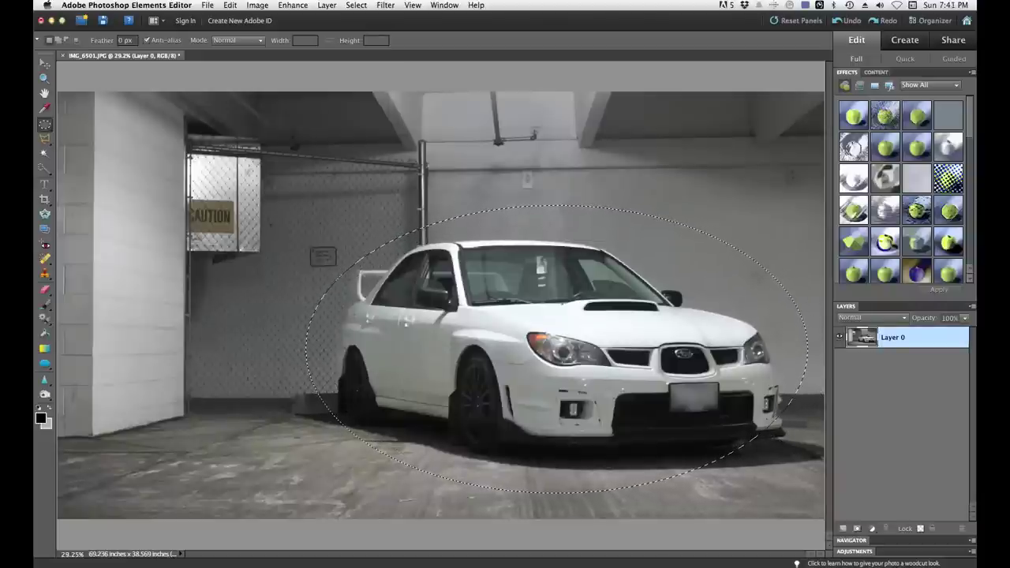
{"action": "right_click", "coordinate": [521, 306]}
{"action": "left_click", "coordinate": [545, 334]}
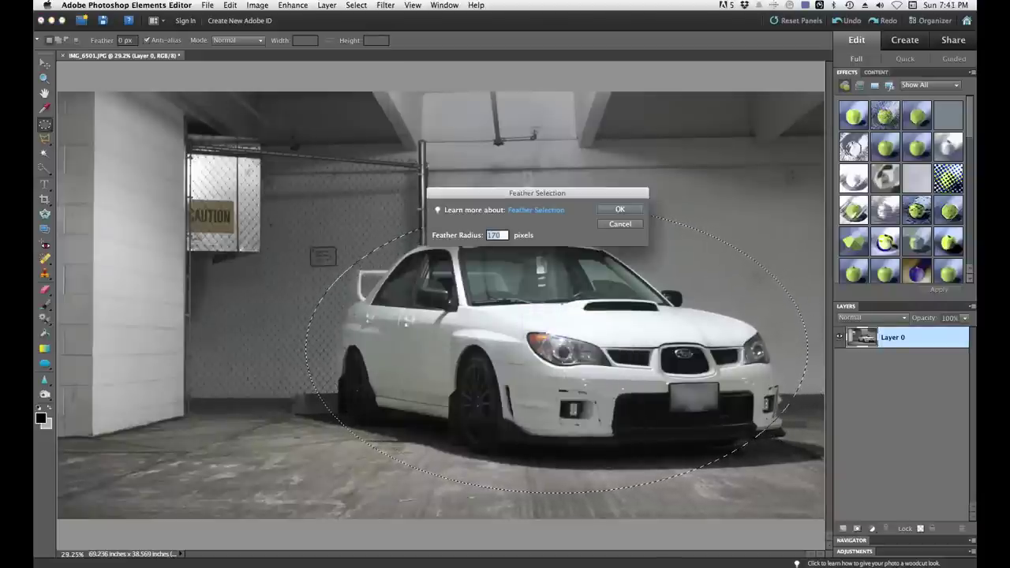
{"action": "key", "text": "Return"}
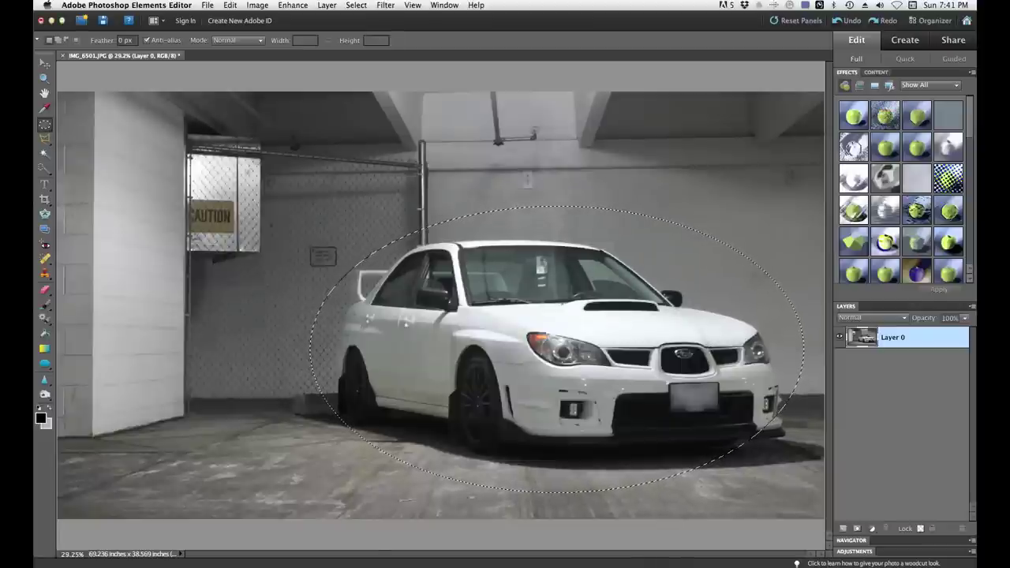
{"action": "right_click", "coordinate": [514, 257]}
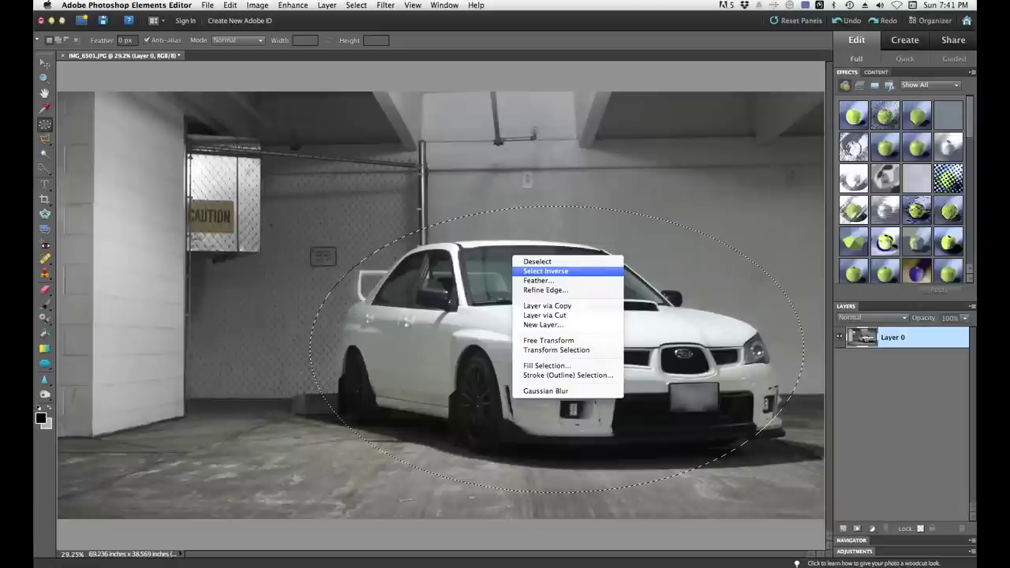
{"action": "left_click", "coordinate": [544, 271]}
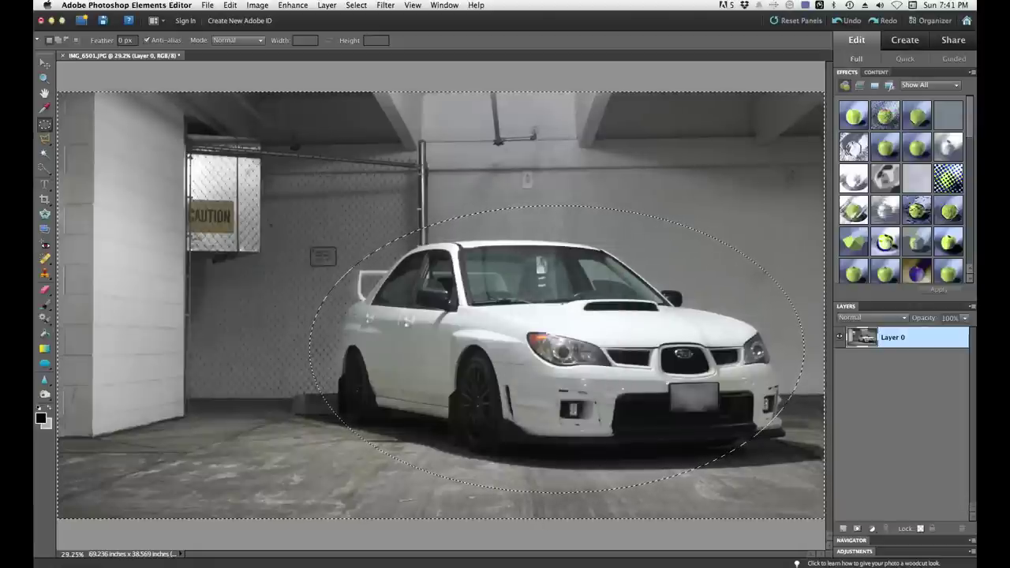
Step: Darken the area outside the oval to brightness -54, then deselect
{"action": "left_click", "coordinate": [257, 4]}
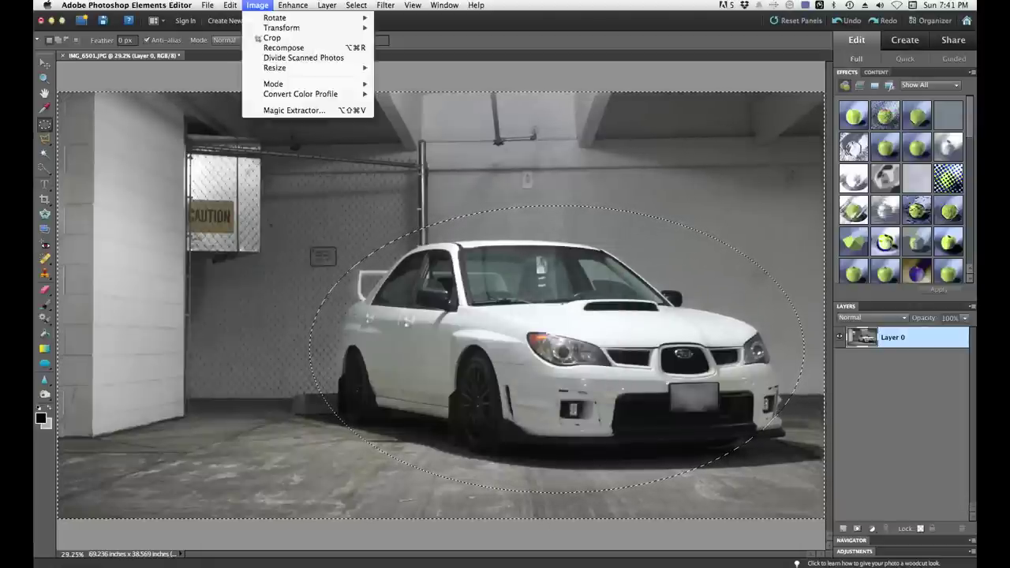
{"action": "mouse_move", "coordinate": [292, 5]}
{"action": "mouse_move", "coordinate": [356, 94]}
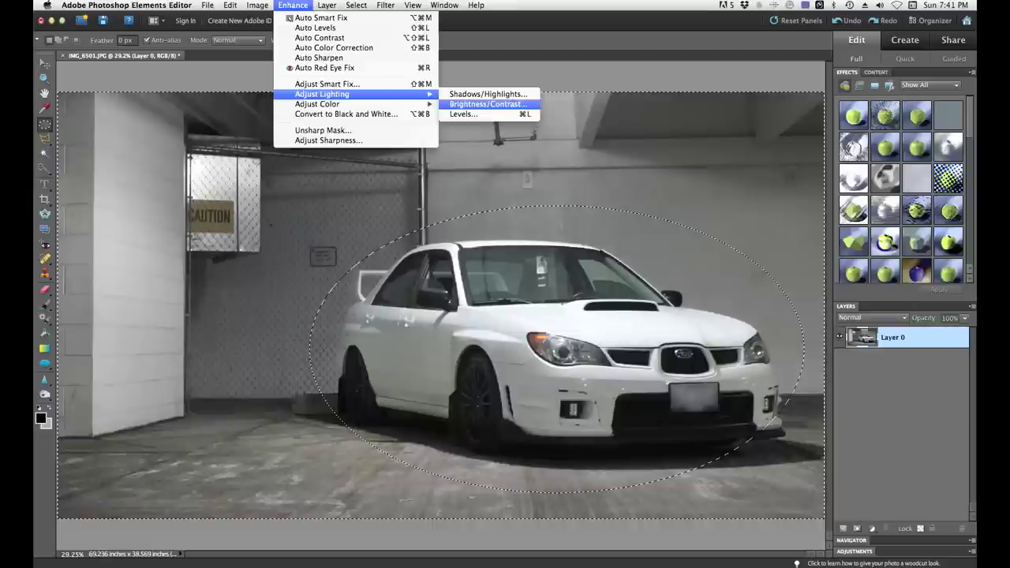
{"action": "left_click", "coordinate": [489, 103]}
{"action": "left_click_drag", "start_coordinate": [628, 356], "coordinate": [611, 355]}
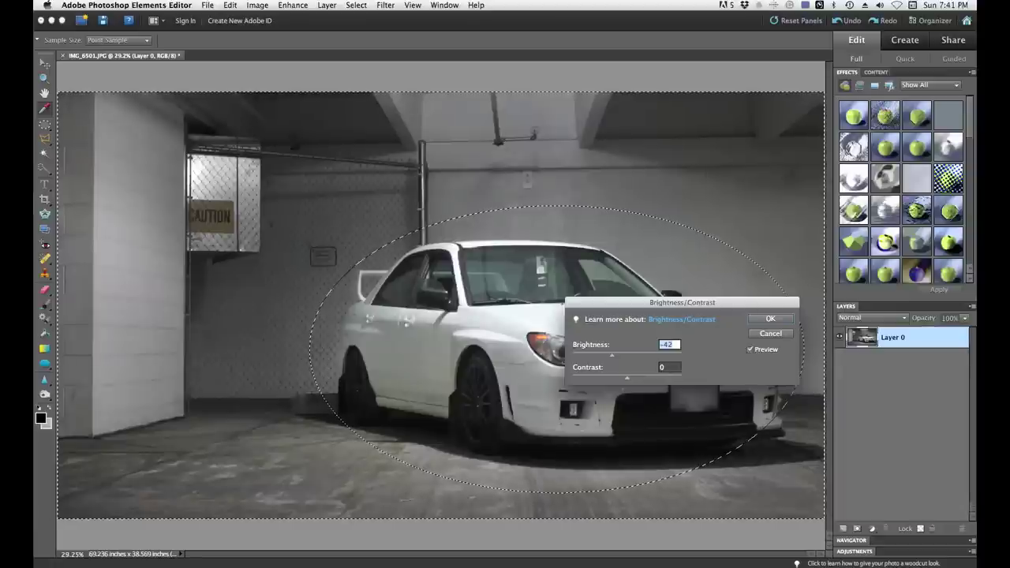
{"action": "left_click_drag", "start_coordinate": [612, 355], "coordinate": [607, 355]}
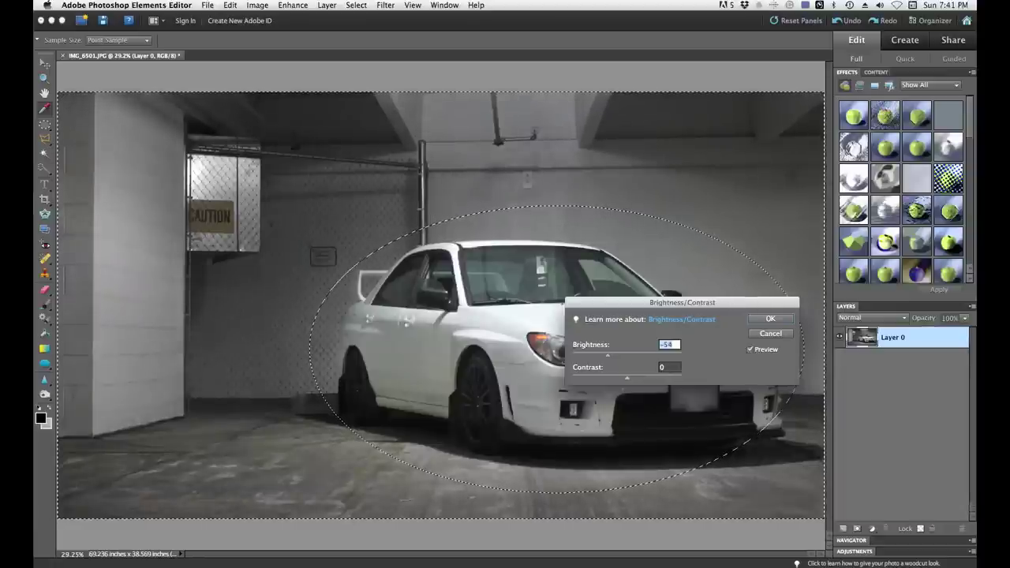
{"action": "key", "text": "Return"}
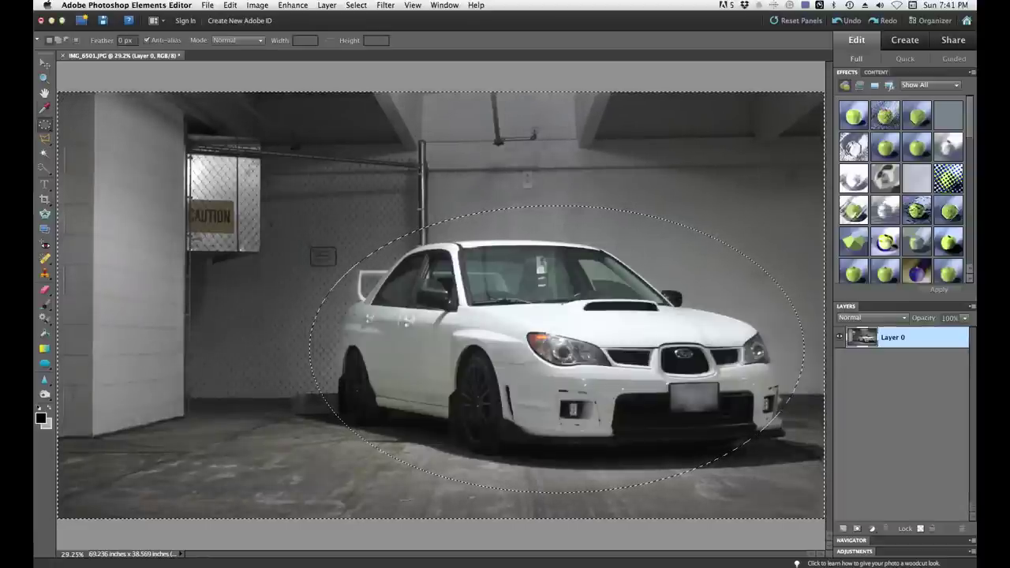
{"action": "key", "text": "ctrl+d"}
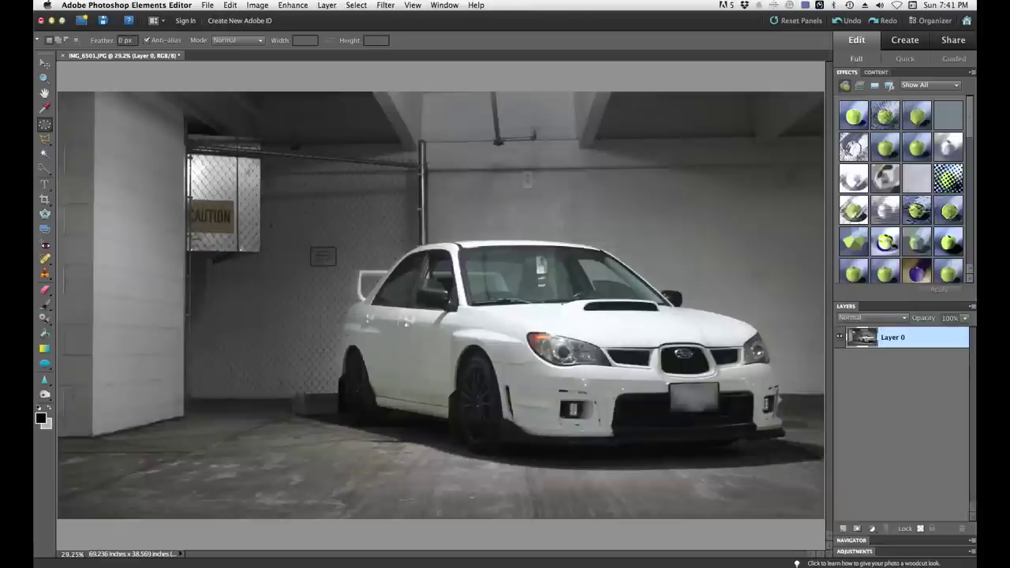
{"action": "key", "text": "t"}
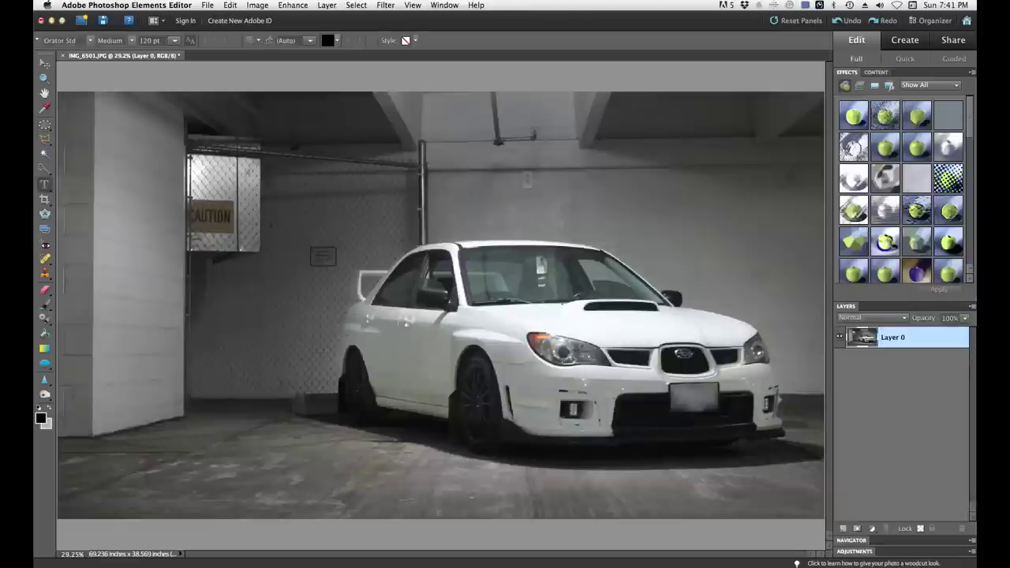
{"action": "left_click", "coordinate": [49, 408]}
{"action": "left_click_drag", "start_coordinate": [616, 509], "coordinate": [699, 511]}
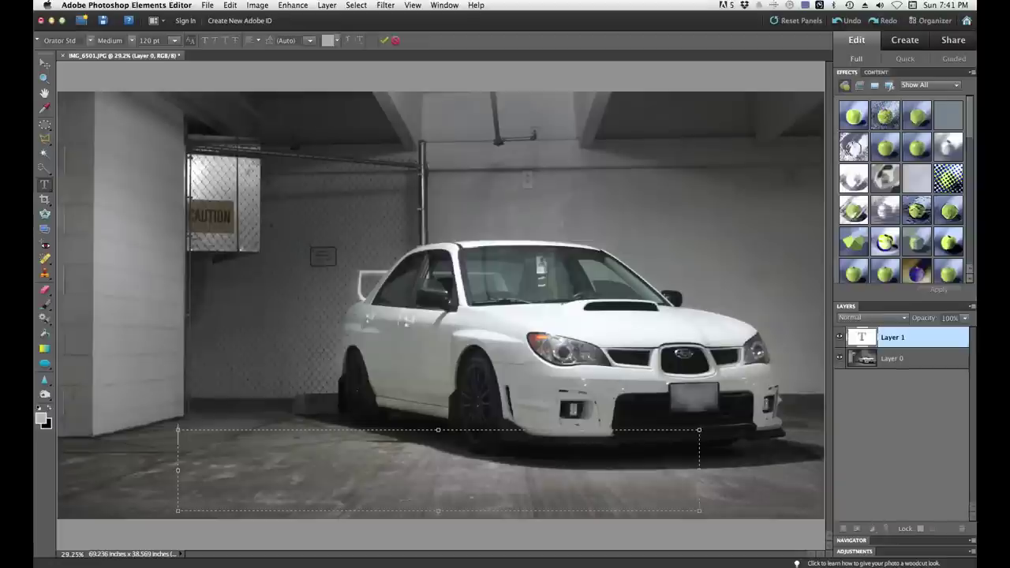
{"action": "type", "text": "@SHOOTING_Cars"}
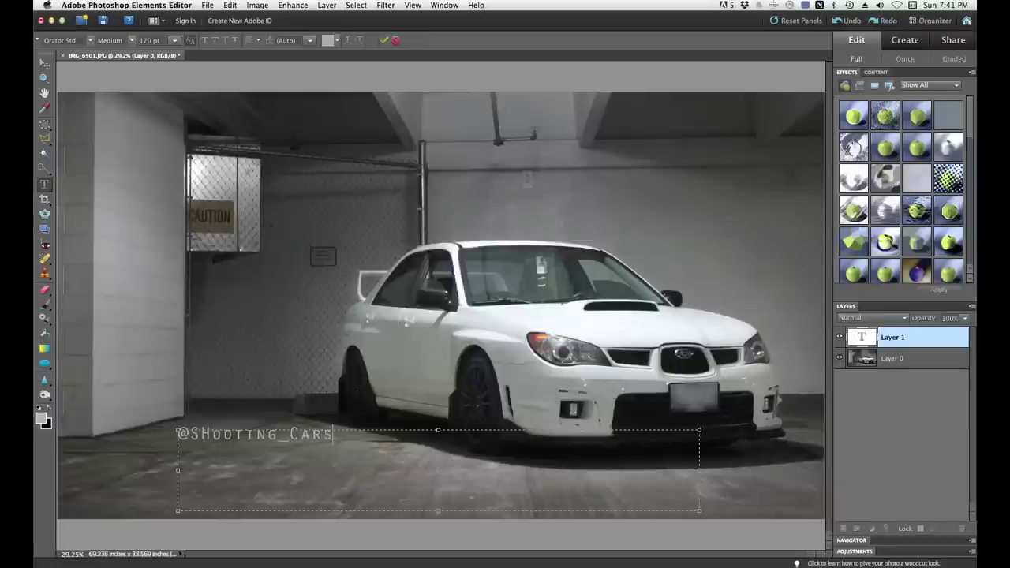
{"action": "left_click_drag", "start_coordinate": [199, 434], "coordinate": [211, 434]}
{"action": "type", "text": "h"}
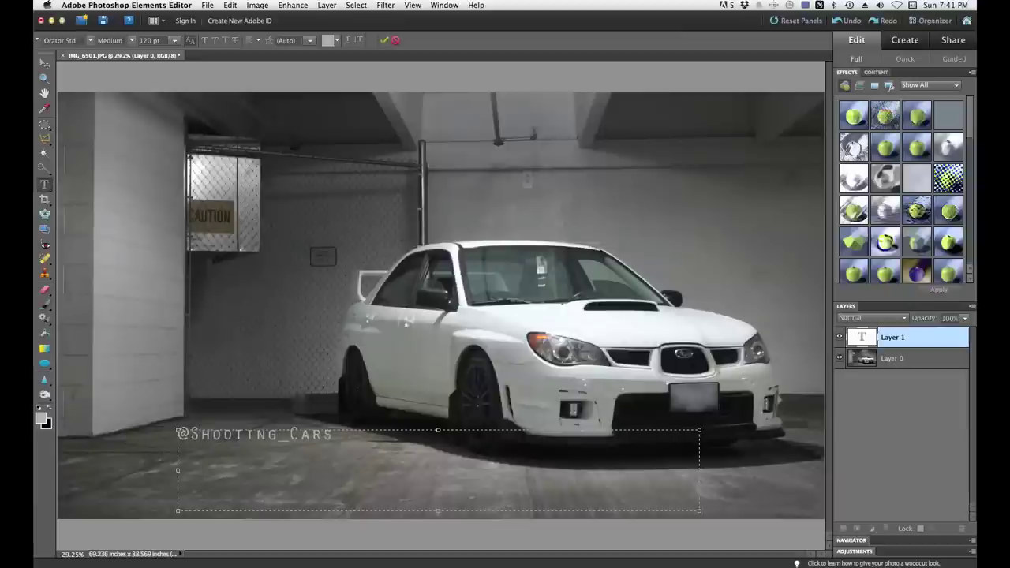
{"action": "left_click", "coordinate": [333, 434]}
{"action": "left_click_drag", "start_coordinate": [383, 510], "coordinate": [872, 567]}
{"action": "key", "text": "KP_Enter"}
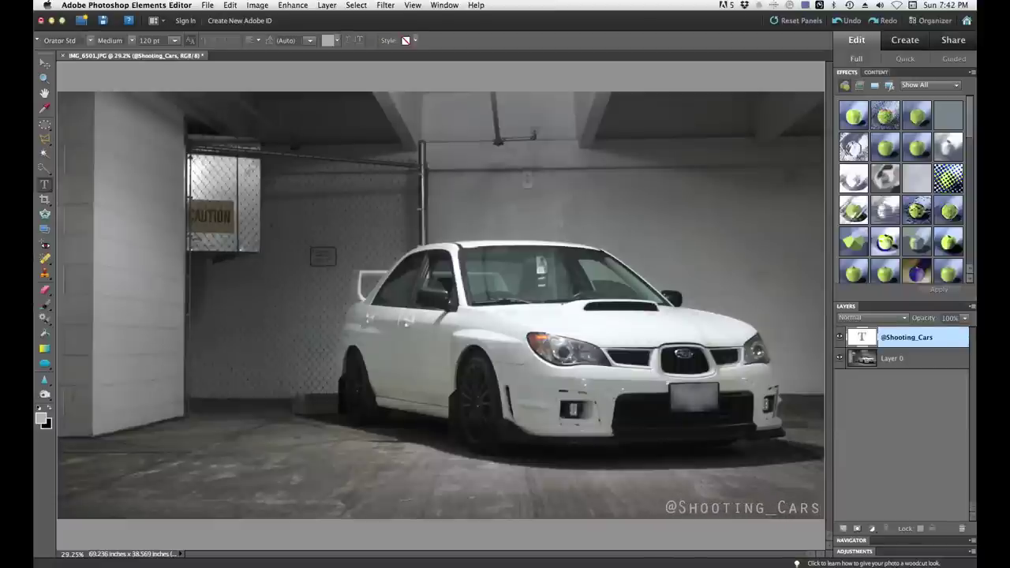
Step: Set the signature's colour to light gray a3a3a3
{"action": "left_click", "coordinate": [41, 417]}
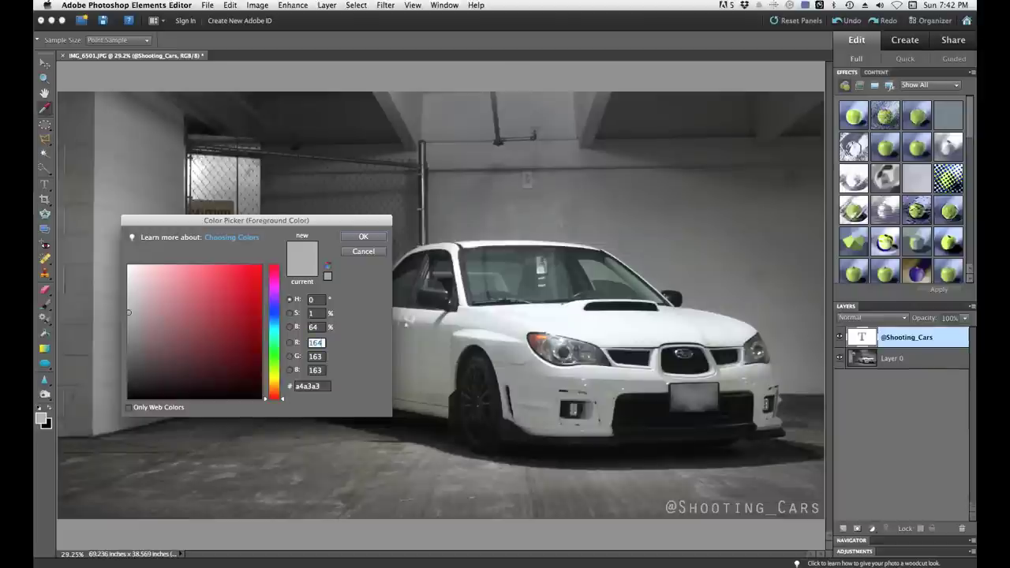
{"action": "type", "text": "163"}
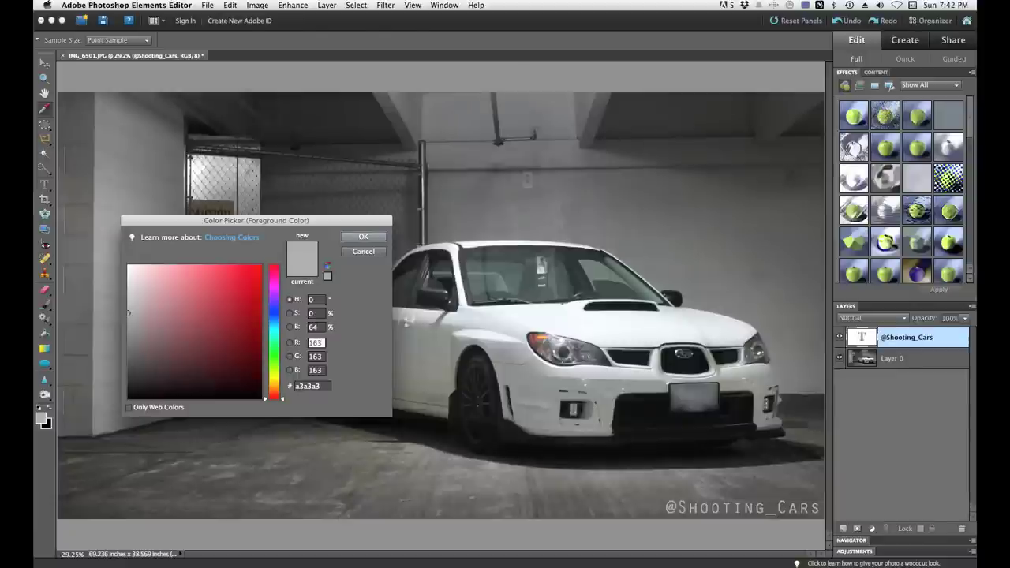
{"action": "key", "text": "Return"}
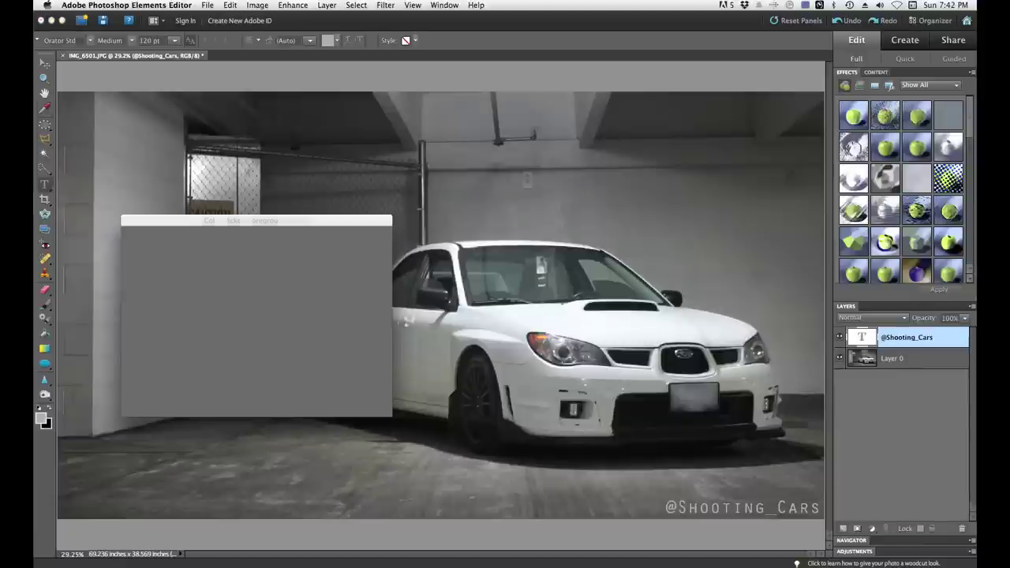
{"action": "key", "text": "Return"}
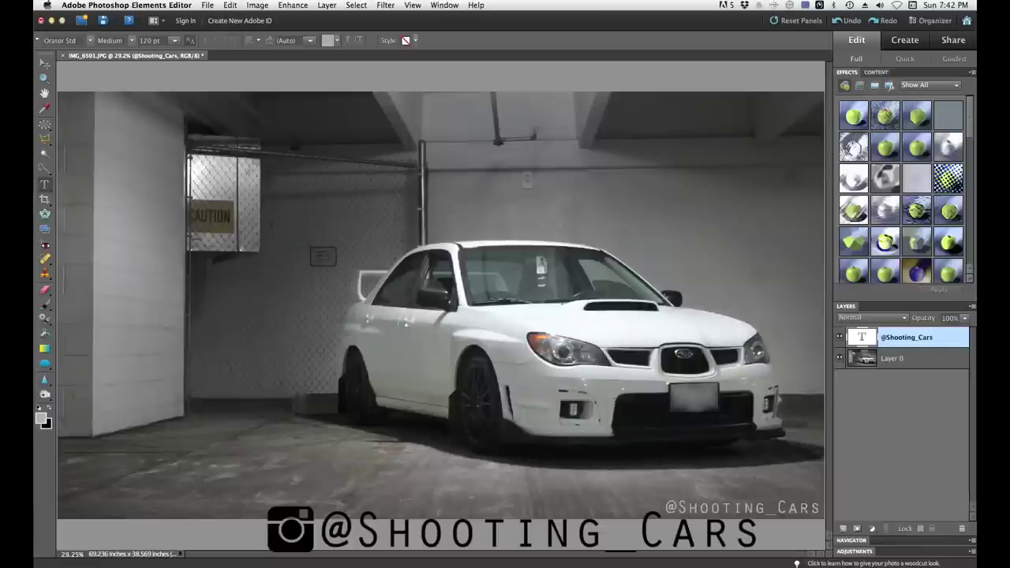
{"action": "left_click", "coordinate": [257, 5]}
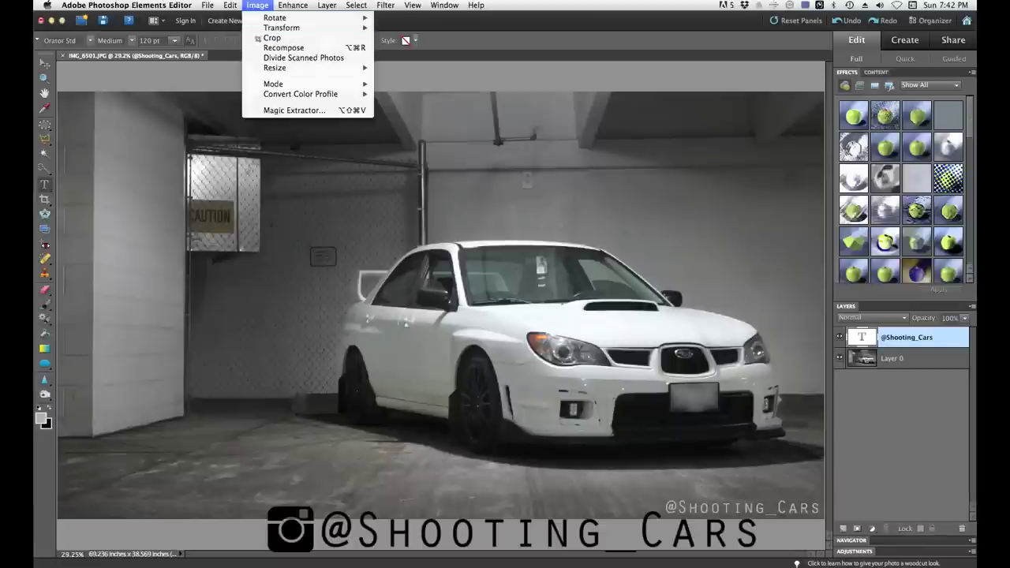
{"action": "key", "text": "Escape"}
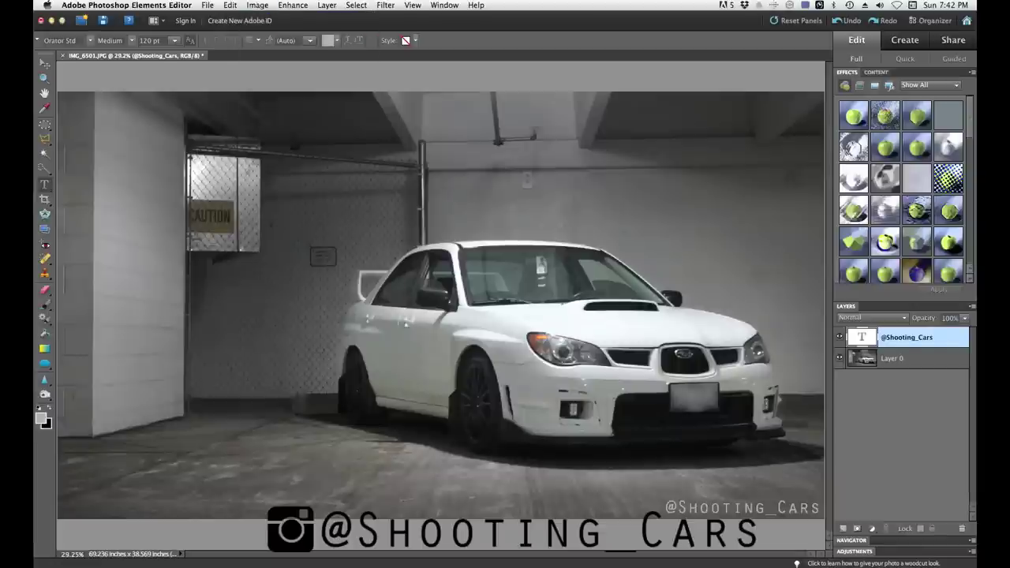